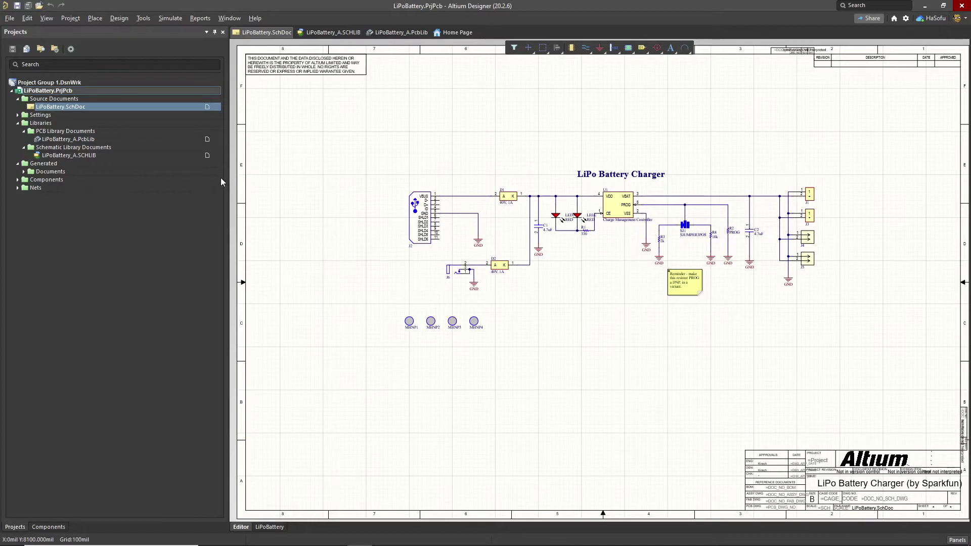
Narrow the project tree and view the available library-generation commands for the LiPoBattery.SchDoc schematic.
{"action": "left_click_drag", "start_coordinate": [226, 209], "coordinate": [183, 208]}
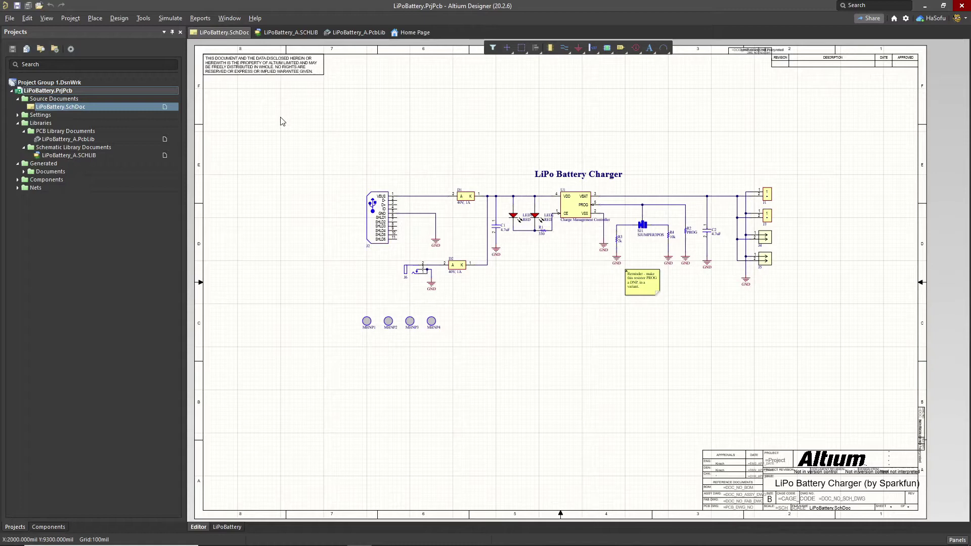
{"action": "left_click", "coordinate": [99, 107]}
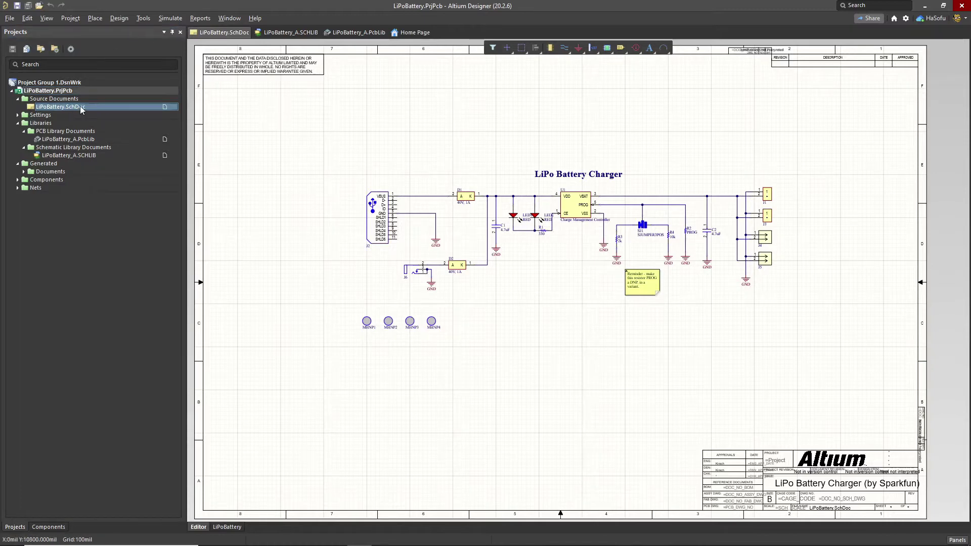
{"action": "left_click", "coordinate": [119, 18]}
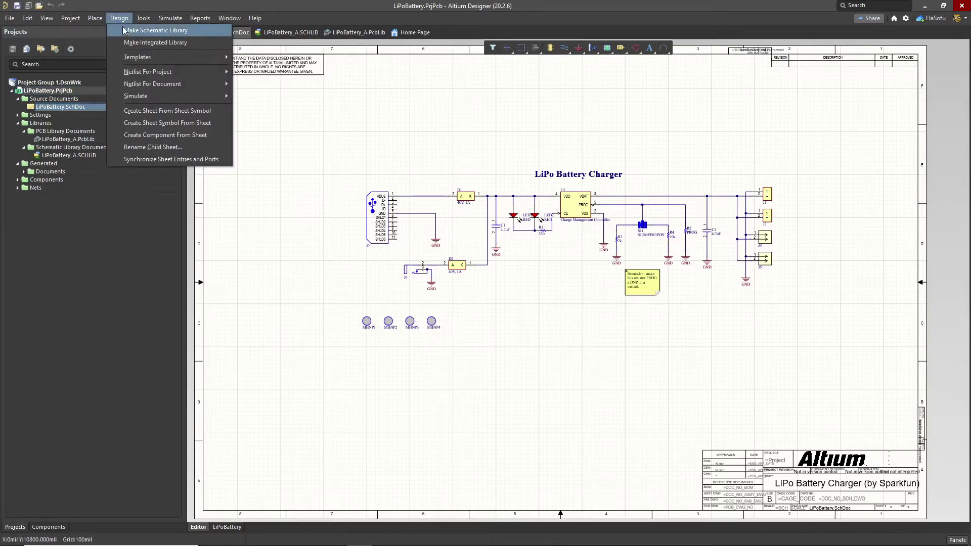
{"action": "left_click", "coordinate": [143, 44]}
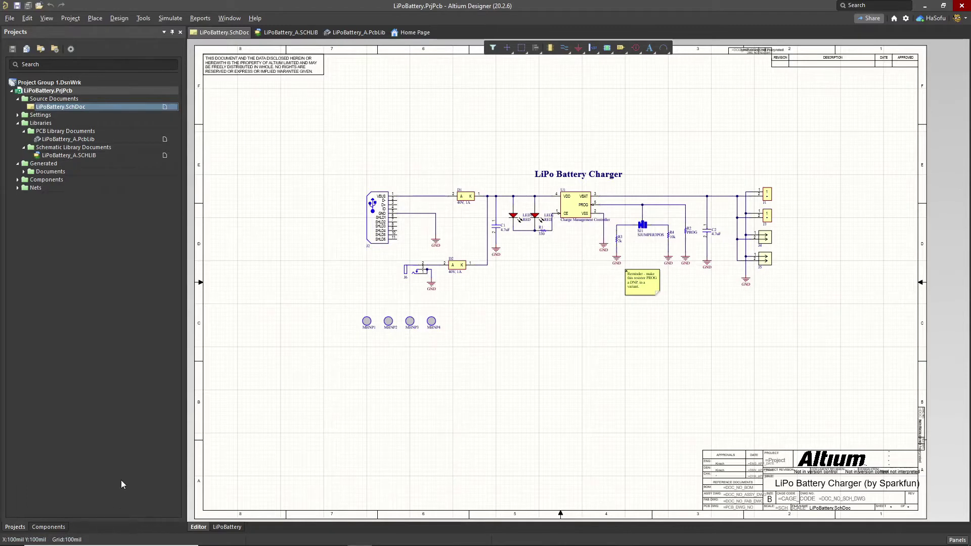
Open the schematic library LiPoBattery_A.SCHLIB from the project's Libraries folder.
{"action": "left_click", "coordinate": [18, 123]}
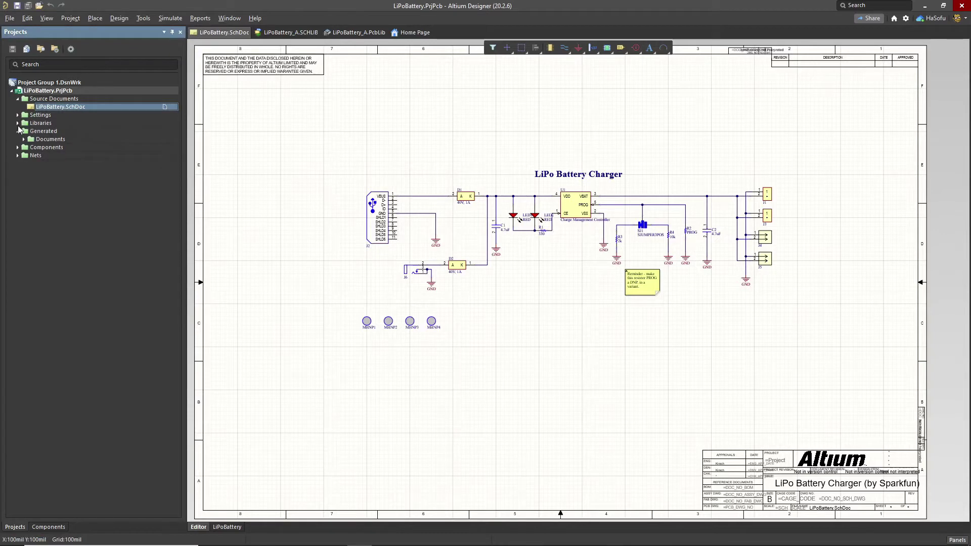
{"action": "left_click", "coordinate": [18, 123]}
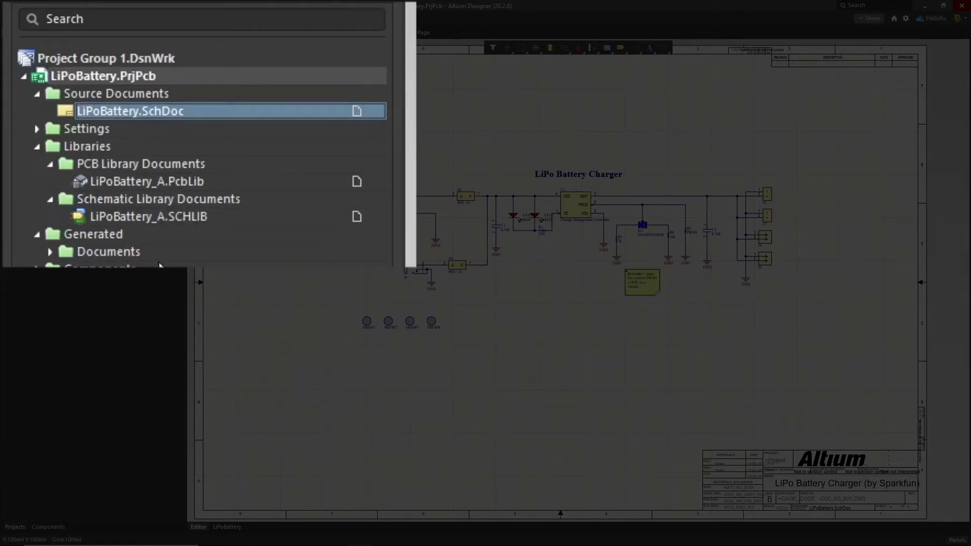
{"action": "double_click", "coordinate": [148, 216]}
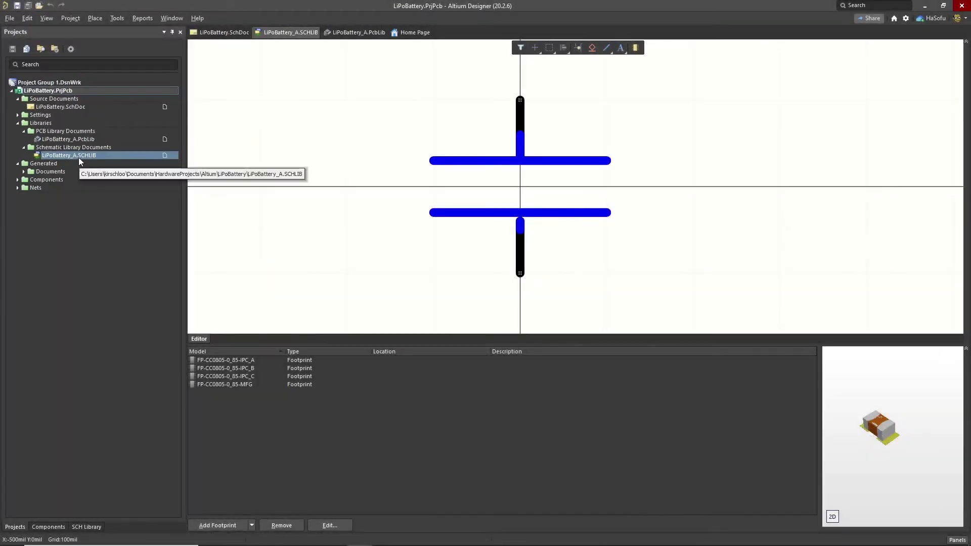
{"action": "left_click", "coordinate": [79, 156]}
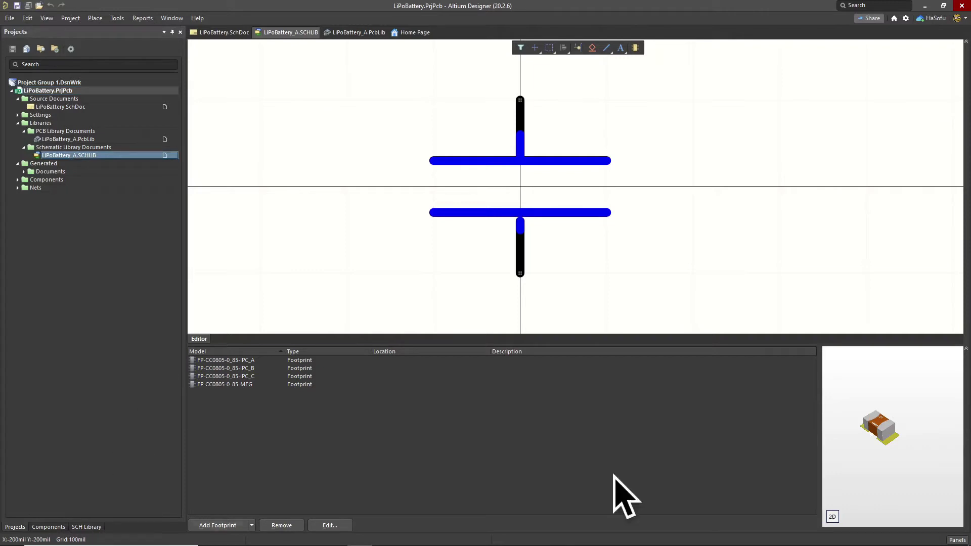
Display the schematic library's component list and widen it to give the Description column more room.
{"action": "left_click", "coordinate": [957, 540]}
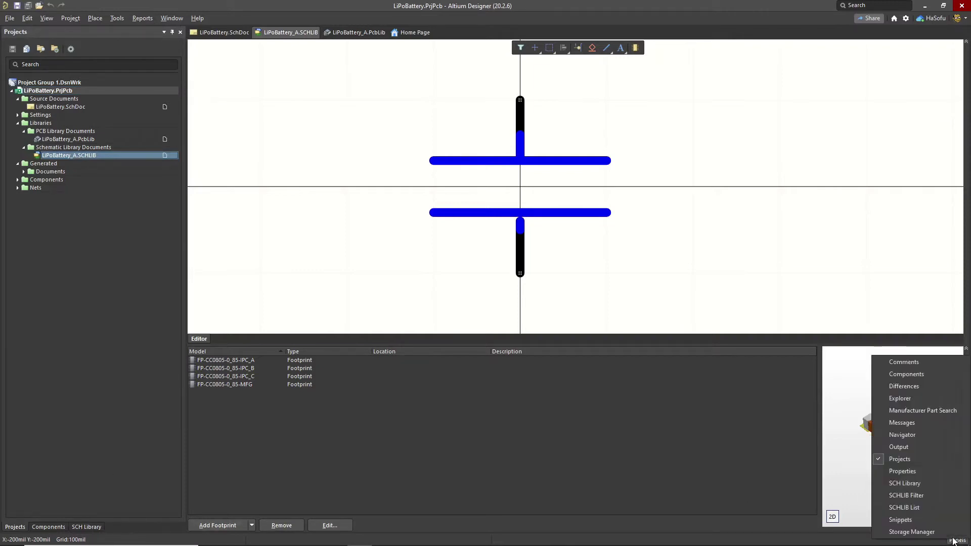
{"action": "left_click", "coordinate": [917, 485]}
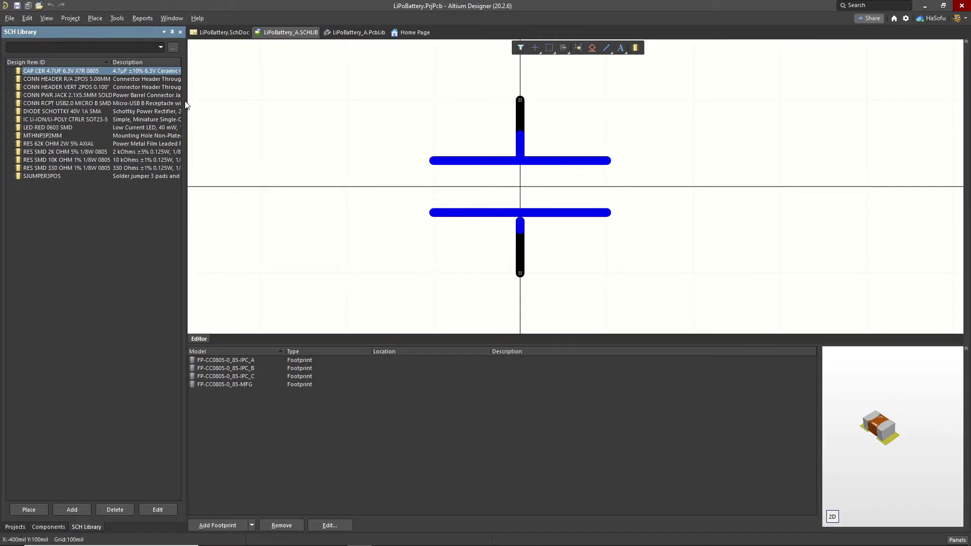
{"action": "left_click_drag", "start_coordinate": [185, 104], "coordinate": [232, 104]}
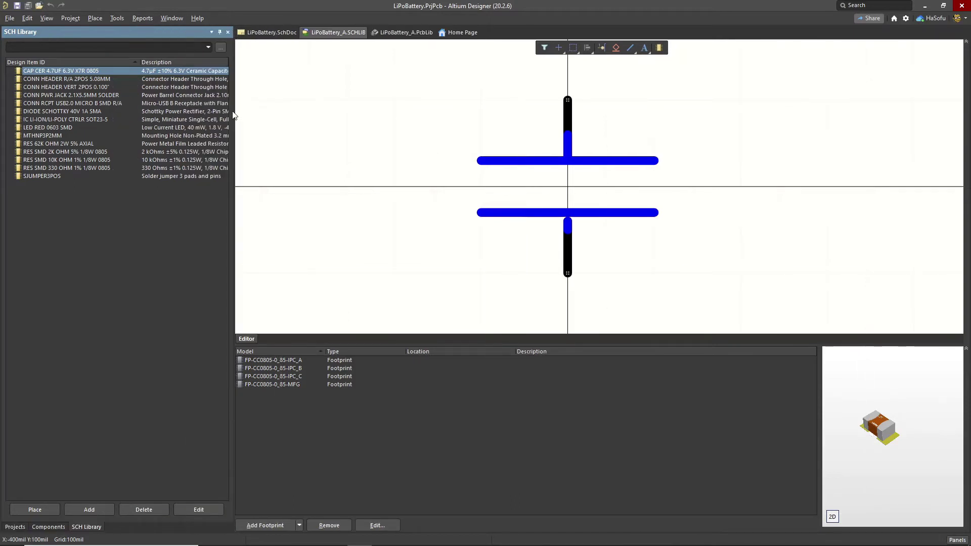
{"action": "left_click", "coordinate": [235, 116]}
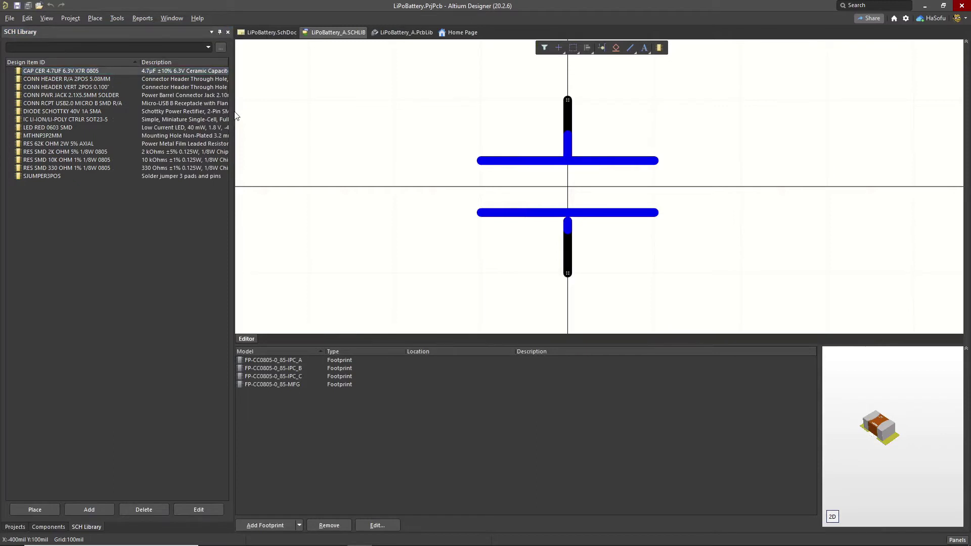
{"action": "left_click_drag", "start_coordinate": [235, 116], "coordinate": [321, 108]}
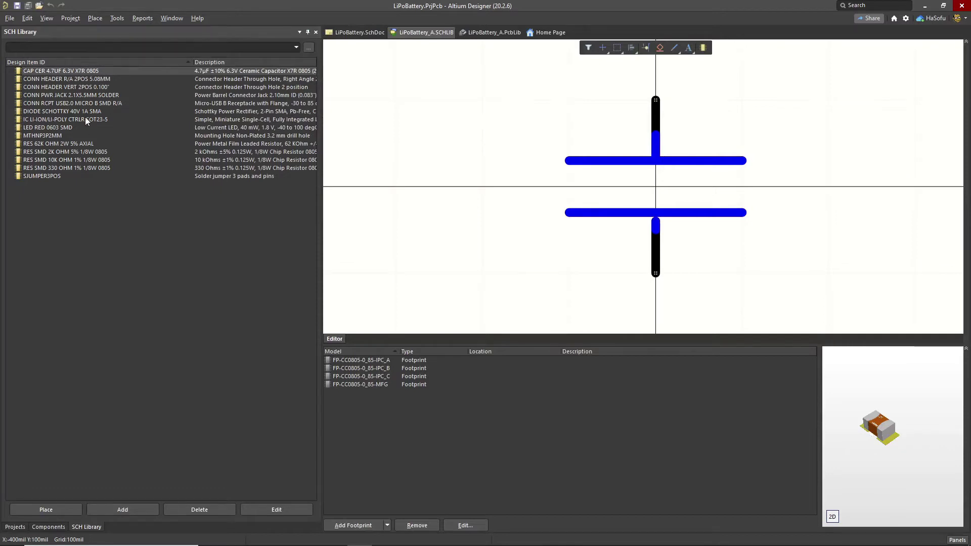
Show the component properties of the library part CAP CER 4.7UF 6.3V X7R 0805.
{"action": "left_click", "coordinate": [99, 70]}
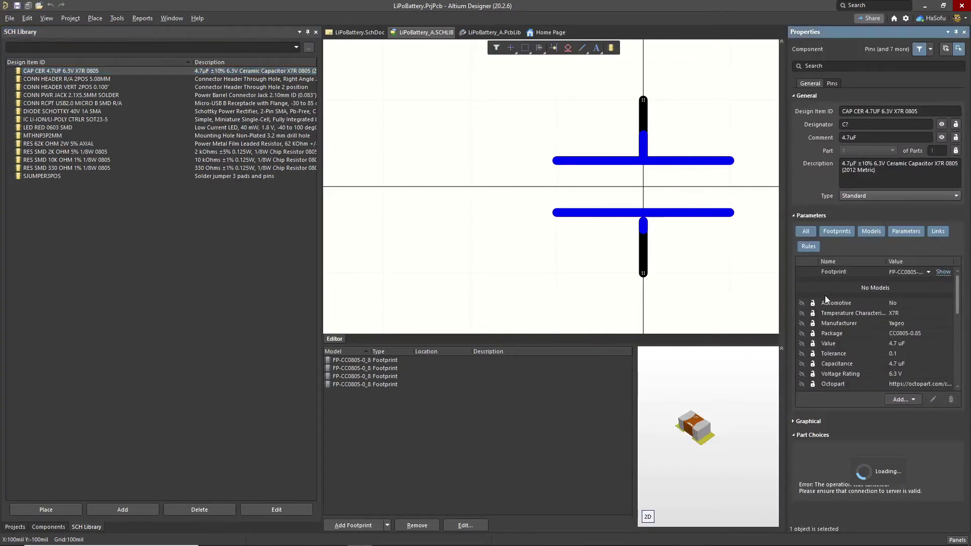
{"action": "left_click", "coordinate": [864, 123]}
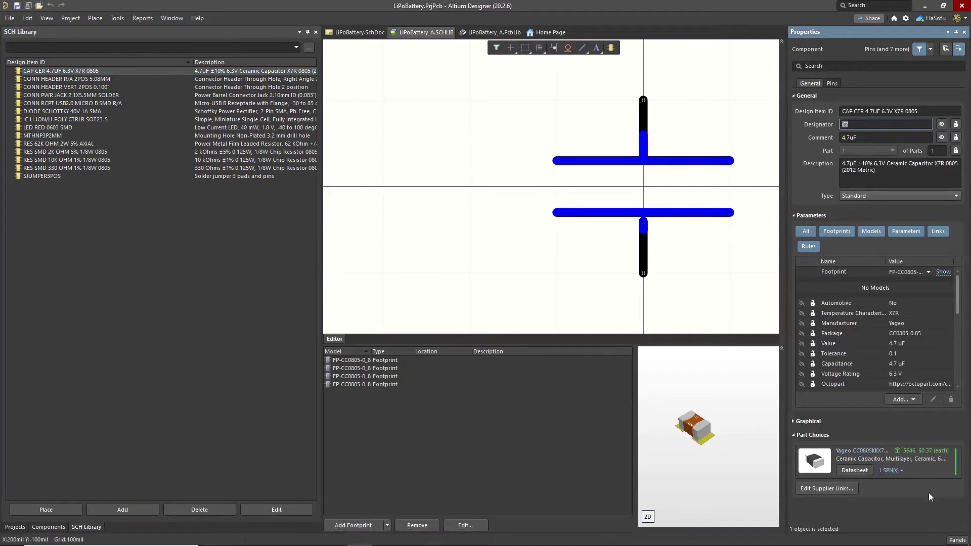
{"action": "left_click", "coordinate": [957, 539]}
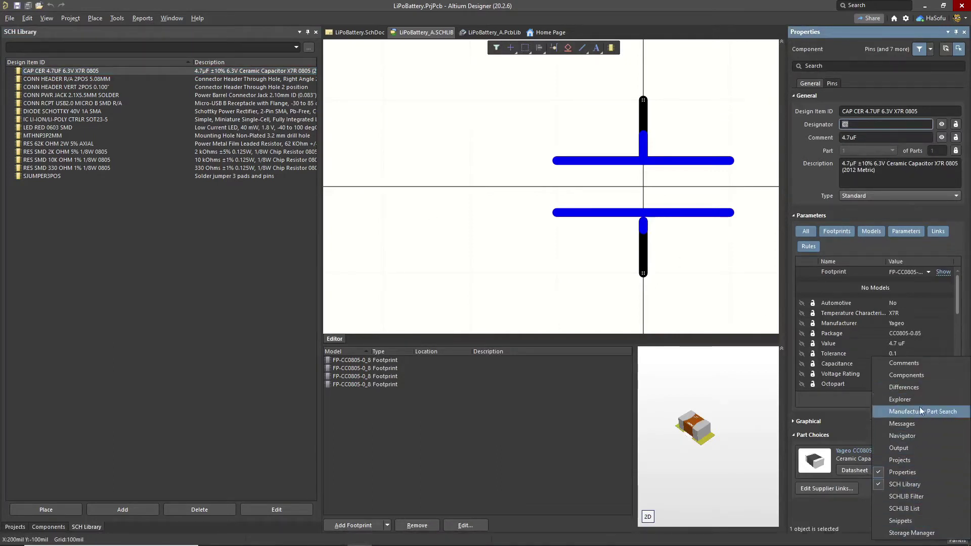
{"action": "left_click", "coordinate": [859, 515]}
{"action": "right_click_drag", "start_coordinate": [545, 124], "coordinate": [430, 123]}
{"action": "right_click_drag", "start_coordinate": [716, 158], "coordinate": [697, 117]}
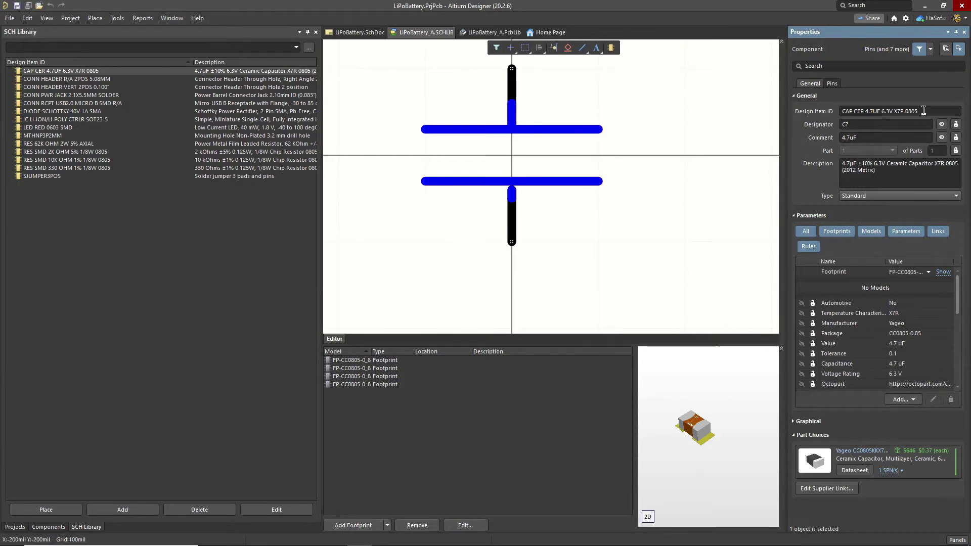
Expand the capacitor's supplier part details and open the Digi-Key product page for 311-3419-1-ND in the browser.
{"action": "left_click", "coordinate": [860, 124]}
{"action": "left_click", "coordinate": [823, 128]}
{"action": "left_click", "coordinate": [897, 471]}
{"action": "scroll", "coordinate": [860, 457], "scroll_direction": "down", "scroll_amount": 1}
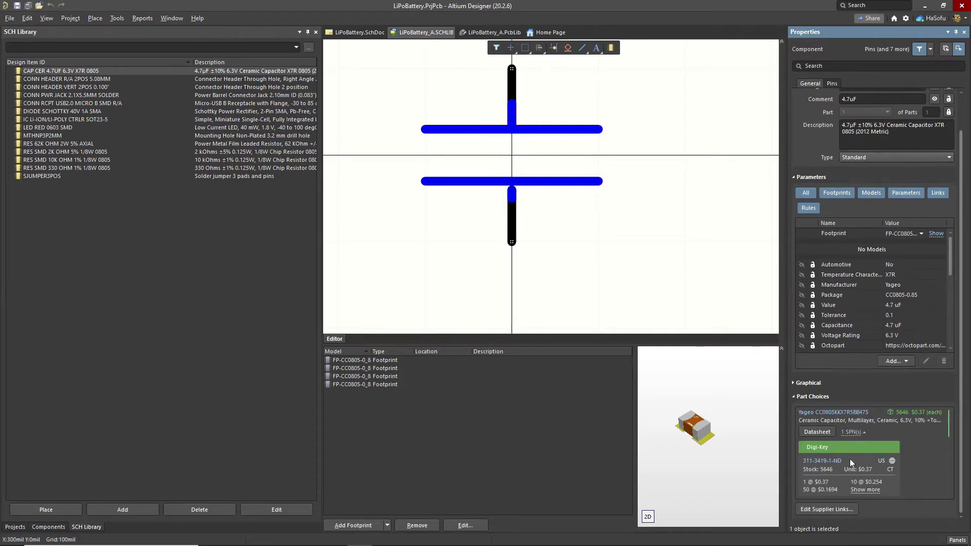
{"action": "left_click", "coordinate": [822, 461]}
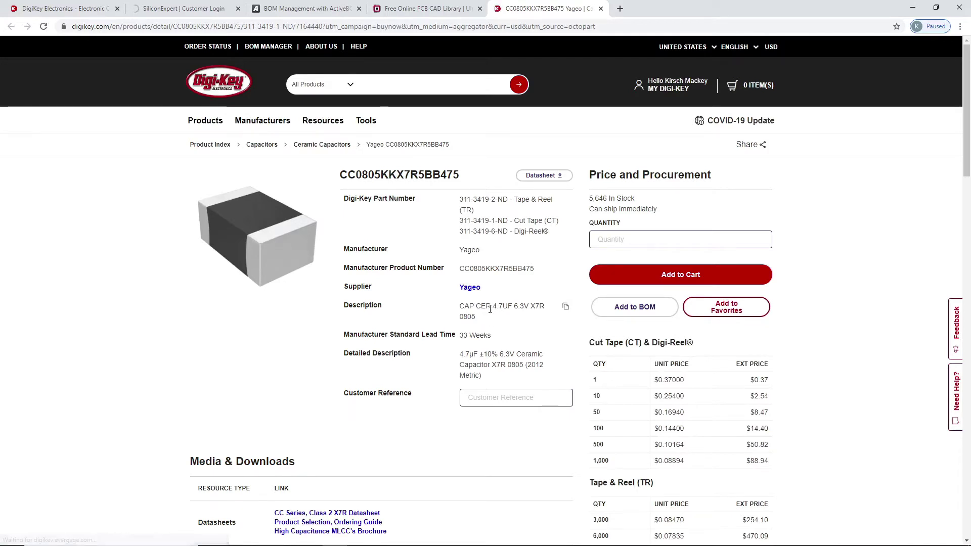
Copy the Digi-Key description and compare it with the capacitor's Design Item ID in Altium Designer.
{"action": "scroll", "coordinate": [488, 309], "scroll_direction": "down", "scroll_amount": 1}
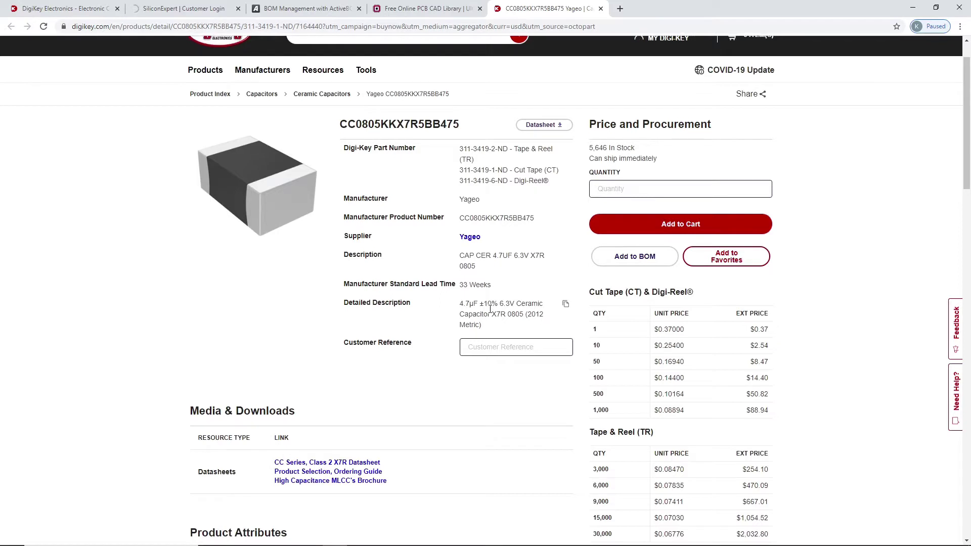
{"action": "scroll", "coordinate": [489, 309], "scroll_direction": "up", "scroll_amount": 1}
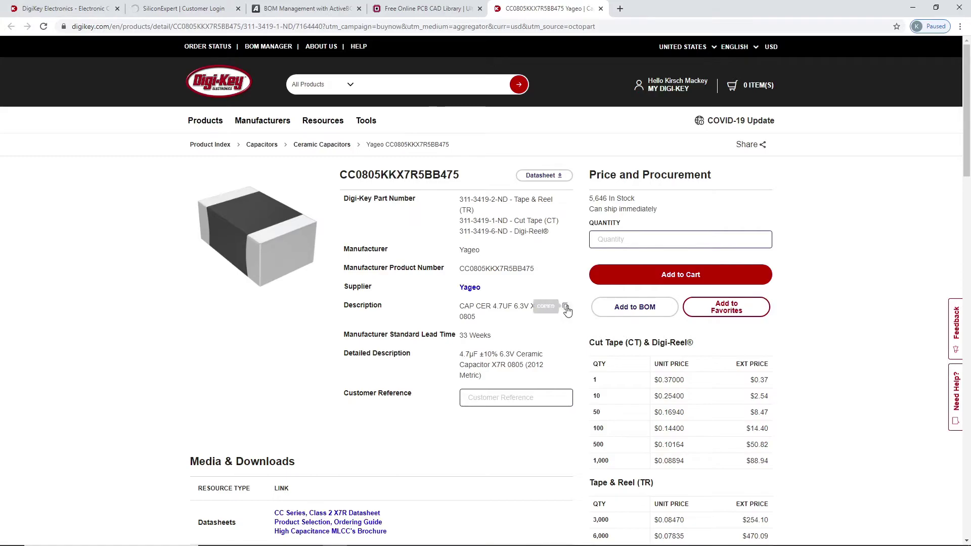
{"action": "left_click", "coordinate": [359, 536]}
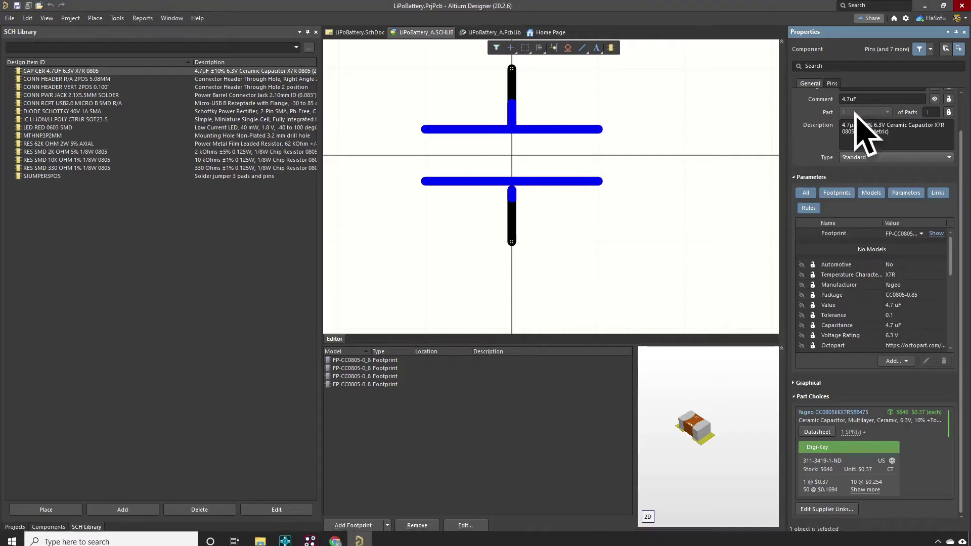
{"action": "scroll", "coordinate": [845, 168], "scroll_direction": "up", "scroll_amount": 2}
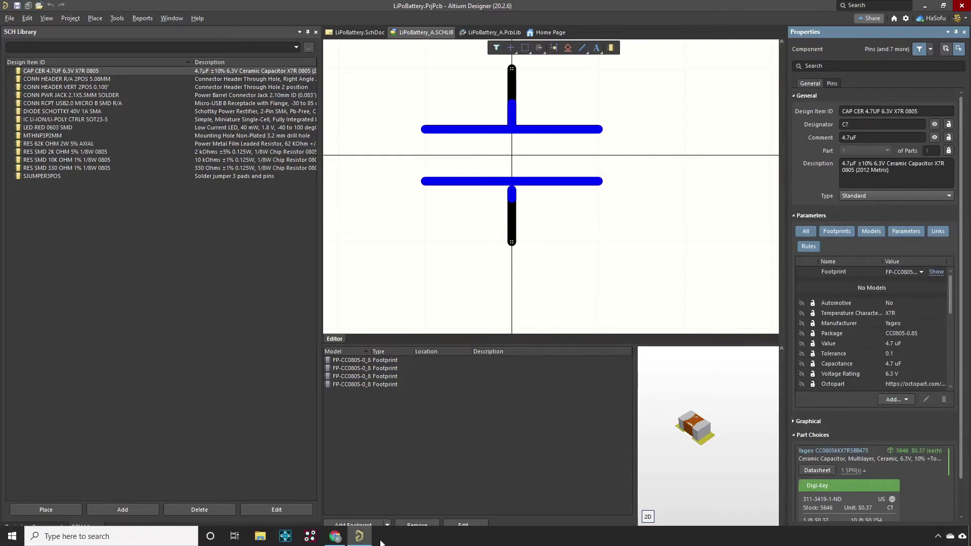
{"action": "left_click", "coordinate": [335, 536]}
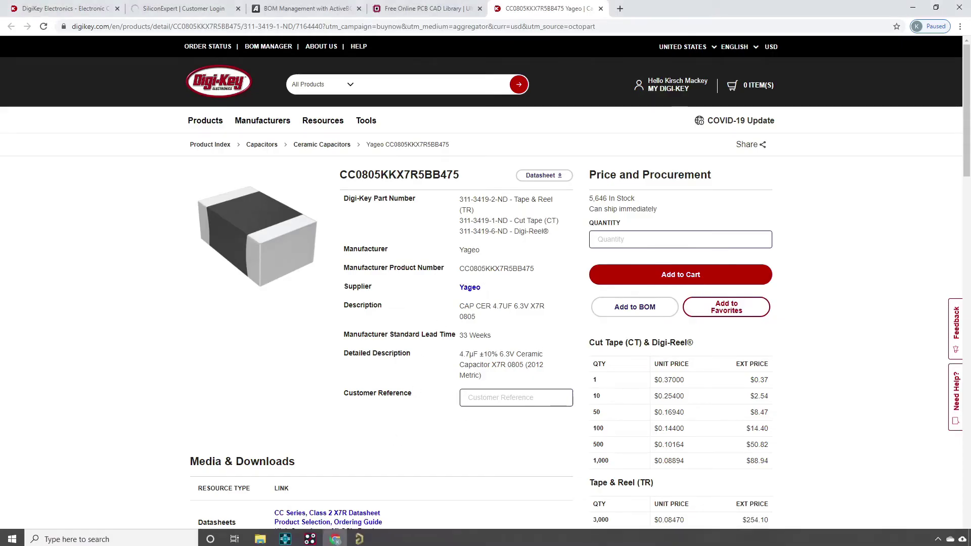
{"action": "left_click", "coordinate": [359, 538]}
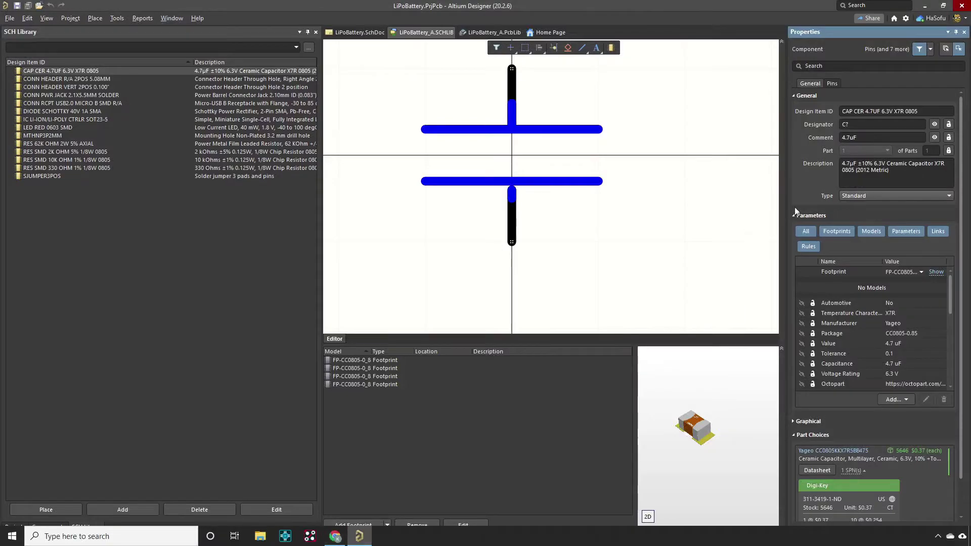
Copy Digi-Key's detailed description and check it against the capacitor's Description field in Altium Designer.
{"action": "left_click", "coordinate": [335, 537]}
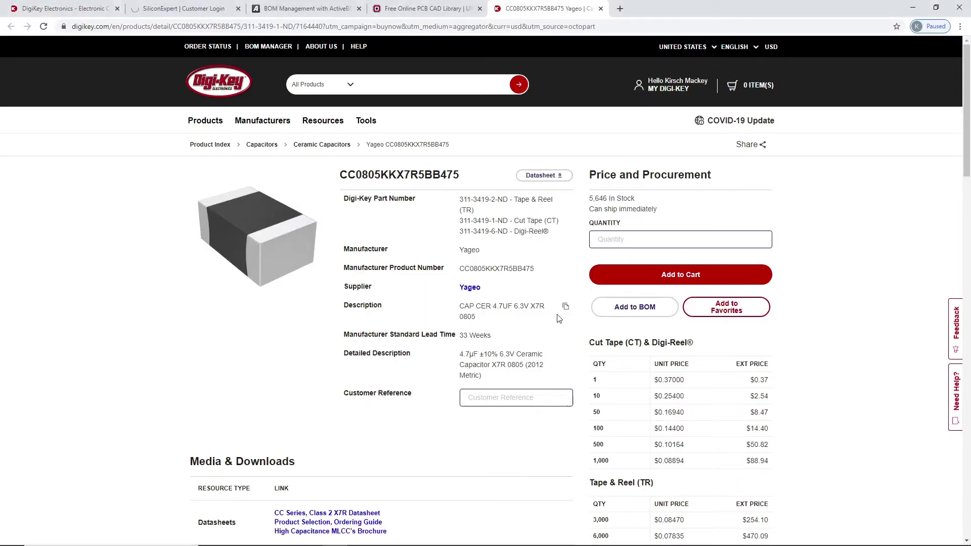
{"action": "left_click", "coordinate": [565, 355]}
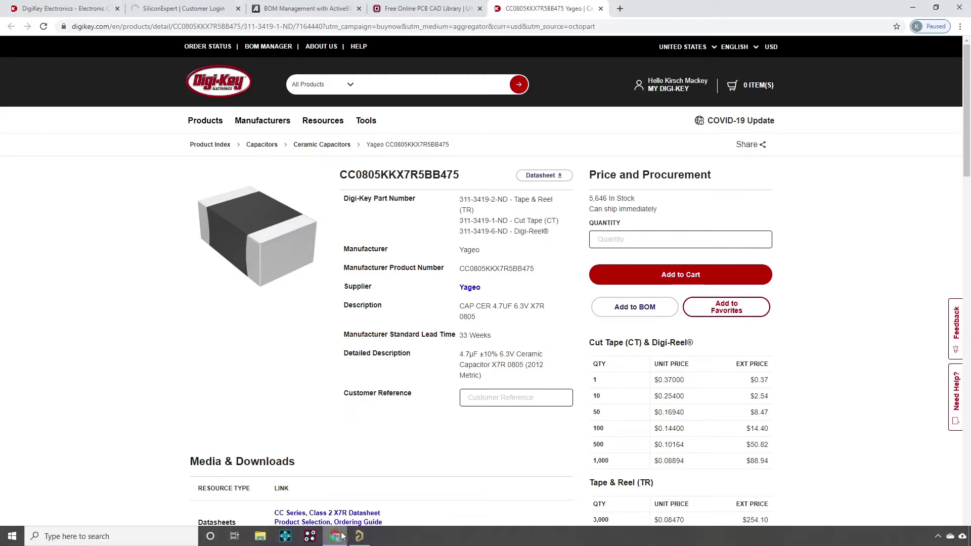
{"action": "left_click", "coordinate": [359, 538]}
{"action": "left_click", "coordinate": [895, 170]}
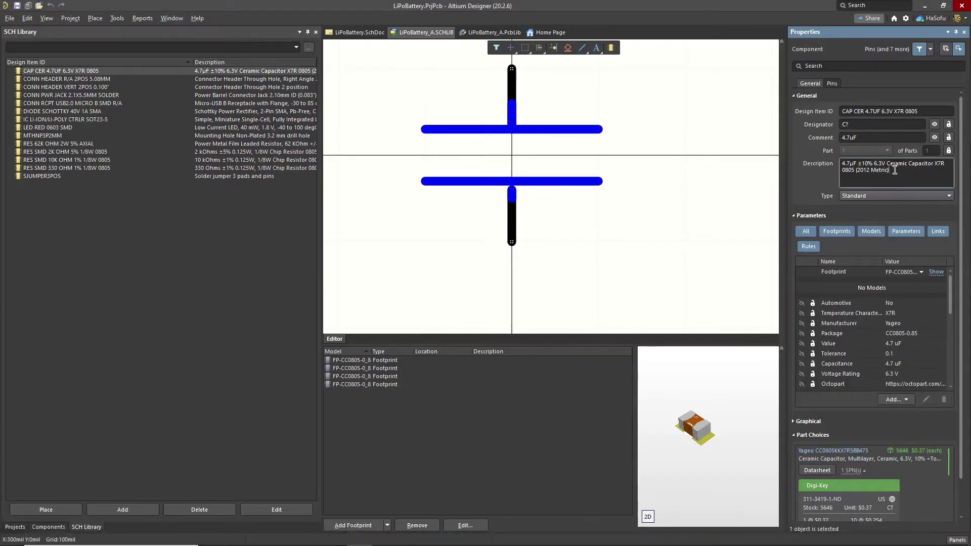
{"action": "left_click", "coordinate": [872, 209]}
Widen the component properties to review the capacitor's parameters, and sort the parameter list by name.
{"action": "scroll", "coordinate": [852, 209], "scroll_direction": "down", "scroll_amount": 2}
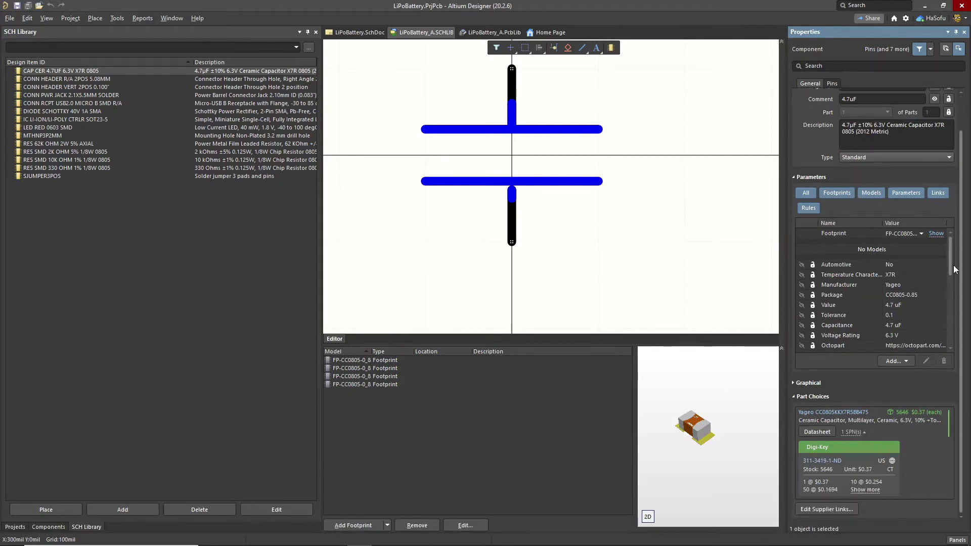
{"action": "mouse_move", "coordinate": [951, 261]}
{"action": "left_mouse_down"}
{"action": "mouse_move", "coordinate": [944, 324]}
{"action": "mouse_move", "coordinate": [946, 278]}
{"action": "left_mouse_up"}
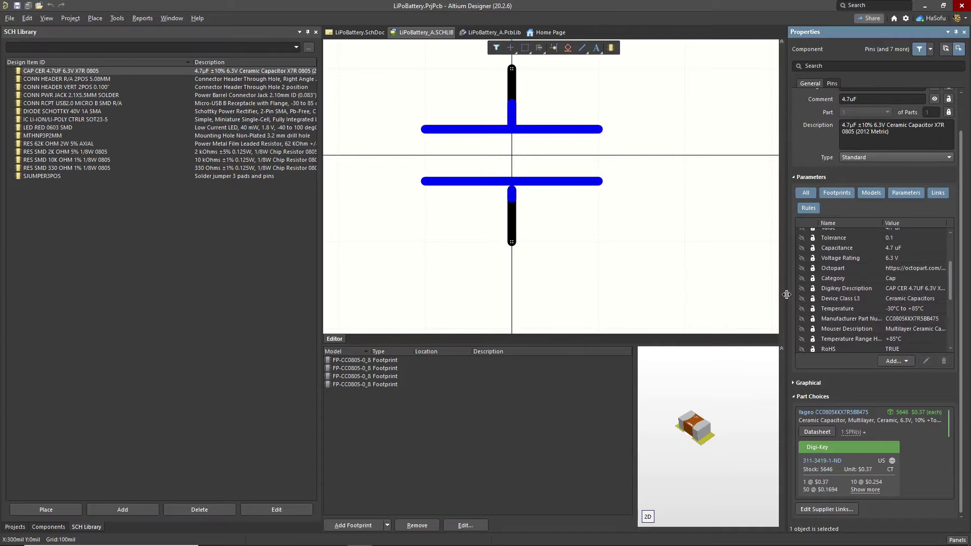
{"action": "left_click_drag", "start_coordinate": [787, 294], "coordinate": [711, 292]}
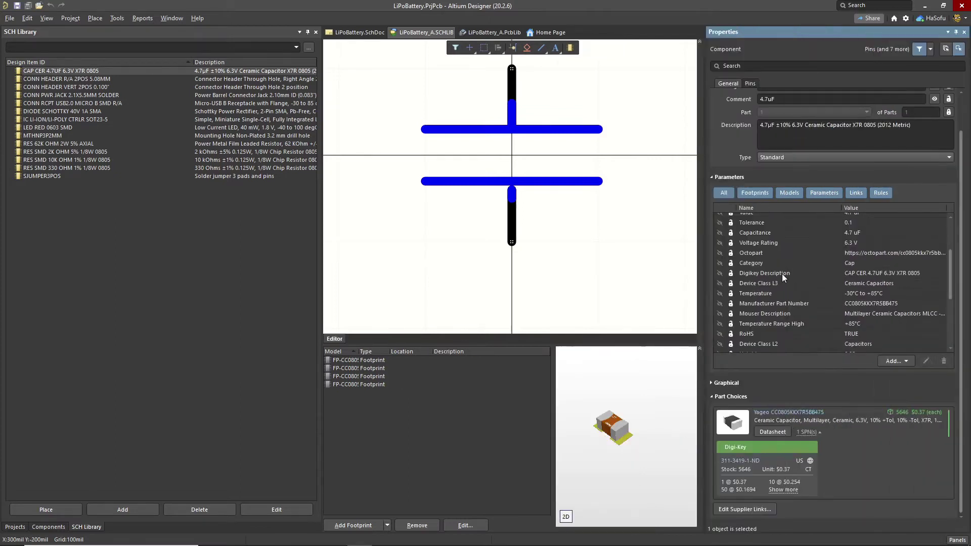
{"action": "mouse_move", "coordinate": [840, 209]}
{"action": "left_mouse_down"}
{"action": "mouse_move", "coordinate": [867, 211]}
{"action": "mouse_move", "coordinate": [840, 210]}
{"action": "left_mouse_up"}
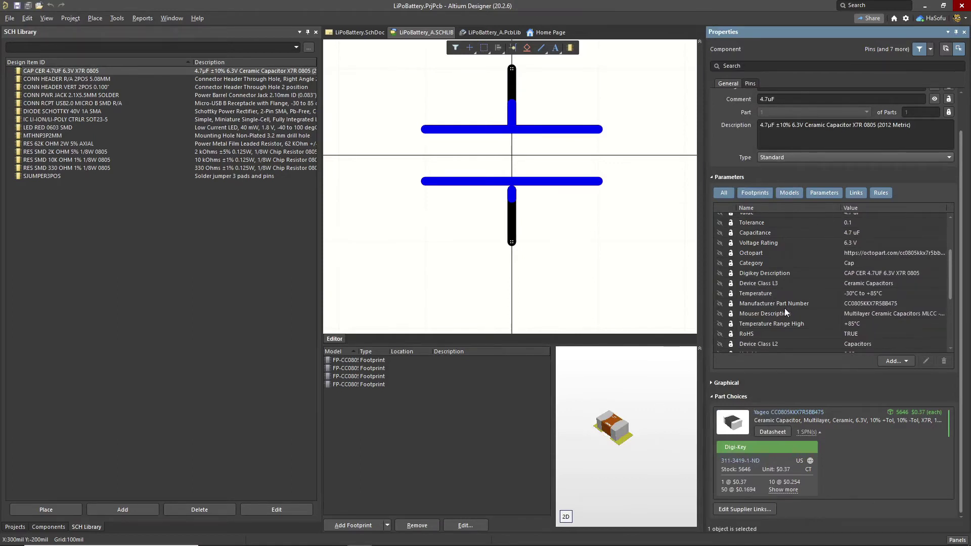
{"action": "scroll", "coordinate": [786, 313], "scroll_direction": "up", "scroll_amount": 1}
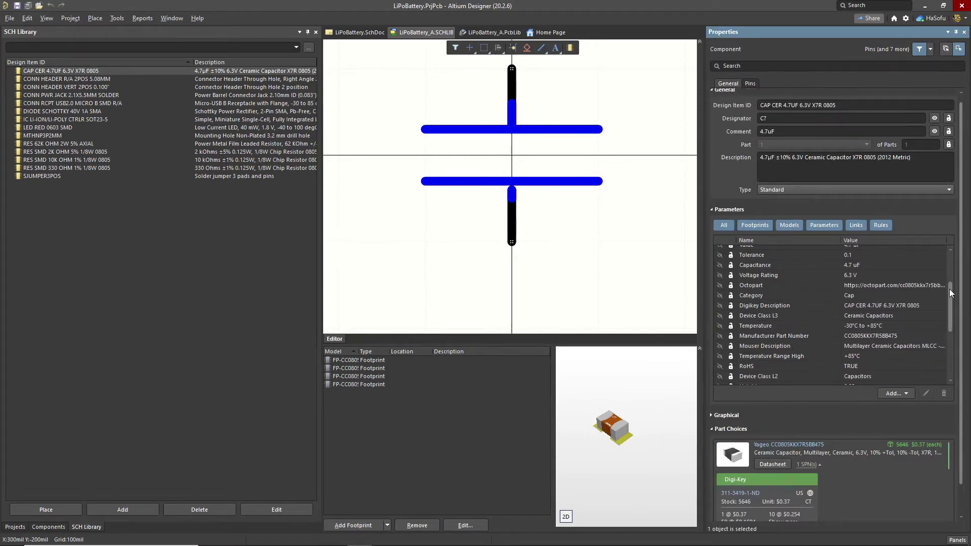
{"action": "scroll", "coordinate": [951, 292], "scroll_direction": "up", "scroll_amount": 1}
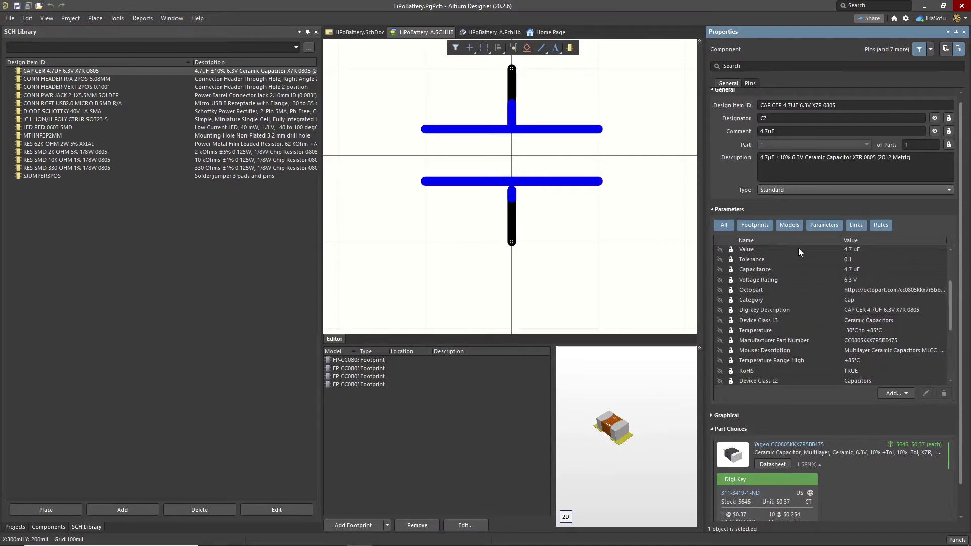
{"action": "left_click", "coordinate": [808, 238]}
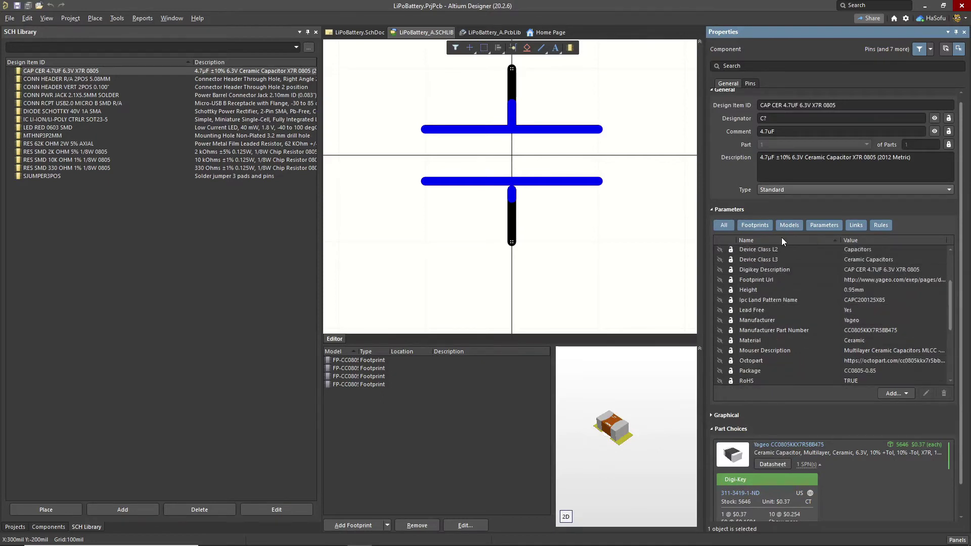
Check the Manufacturer Part Number and the remaining entries in the capacitor's parameter list.
{"action": "scroll", "coordinate": [782, 322], "scroll_direction": "down", "scroll_amount": 1}
{"action": "left_click", "coordinate": [851, 300]}
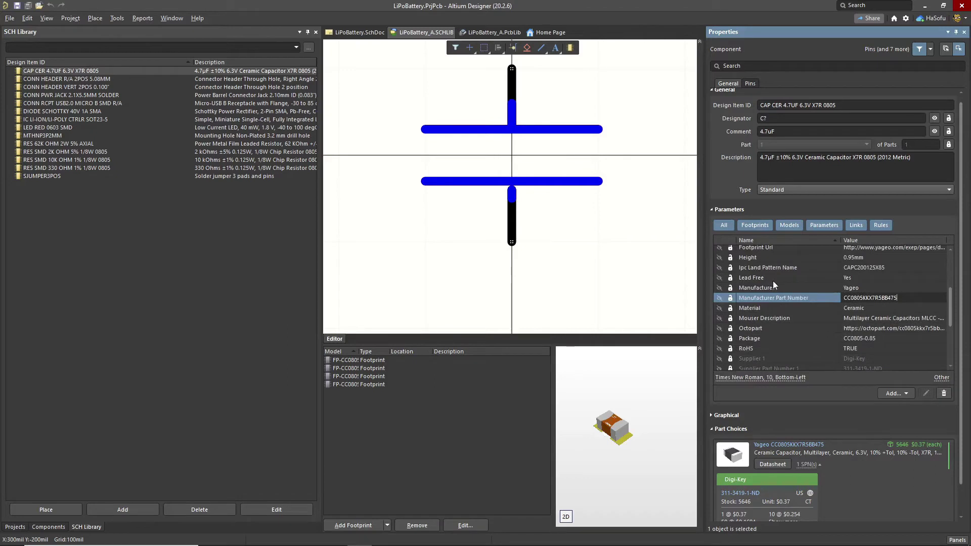
{"action": "scroll", "coordinate": [806, 323], "scroll_direction": "down", "scroll_amount": 5}
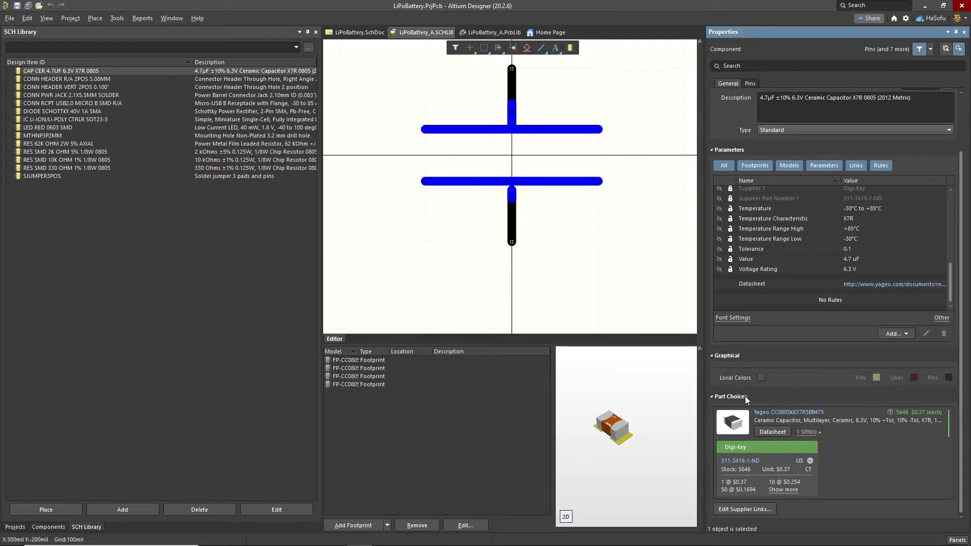
Start adding a supplier link to the capacitor and replace the default search with part number 311-3419-1-ND.
{"action": "left_click", "coordinate": [749, 509]}
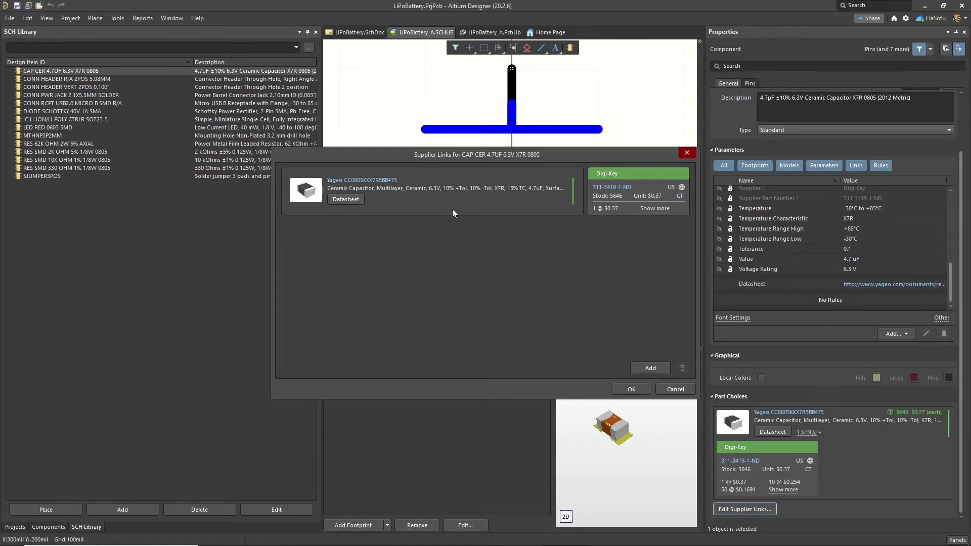
{"action": "left_click", "coordinate": [649, 369]}
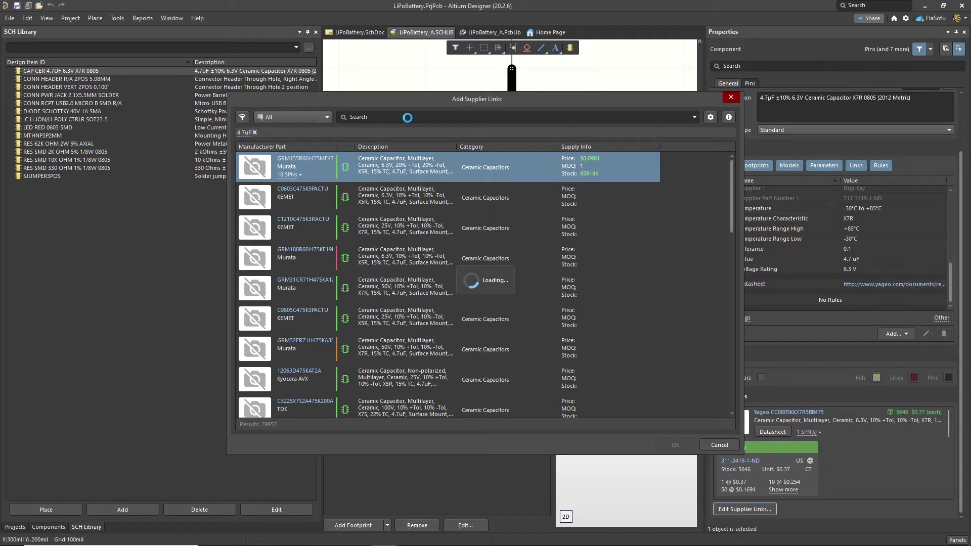
{"action": "left_click", "coordinate": [254, 132]}
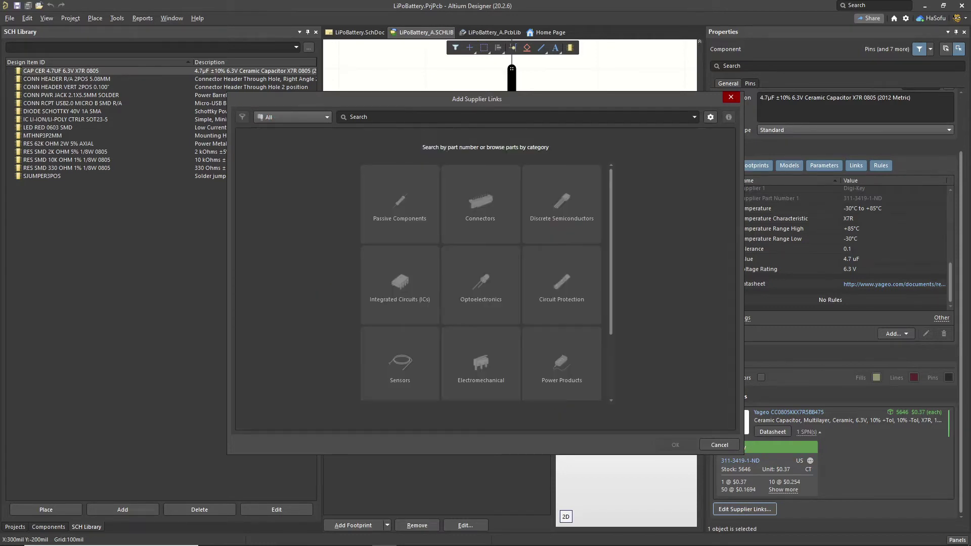
{"action": "left_click", "coordinate": [335, 542]}
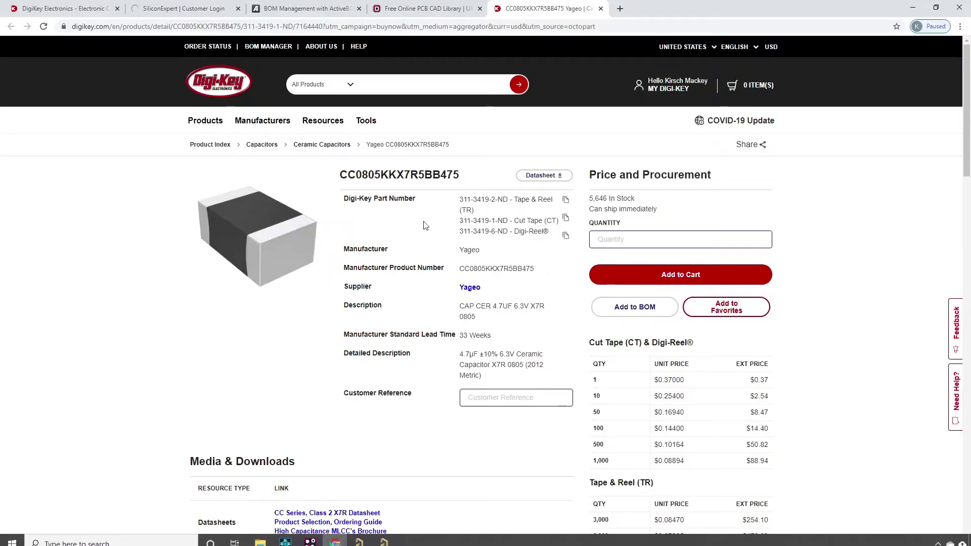
{"action": "left_click", "coordinate": [336, 537]}
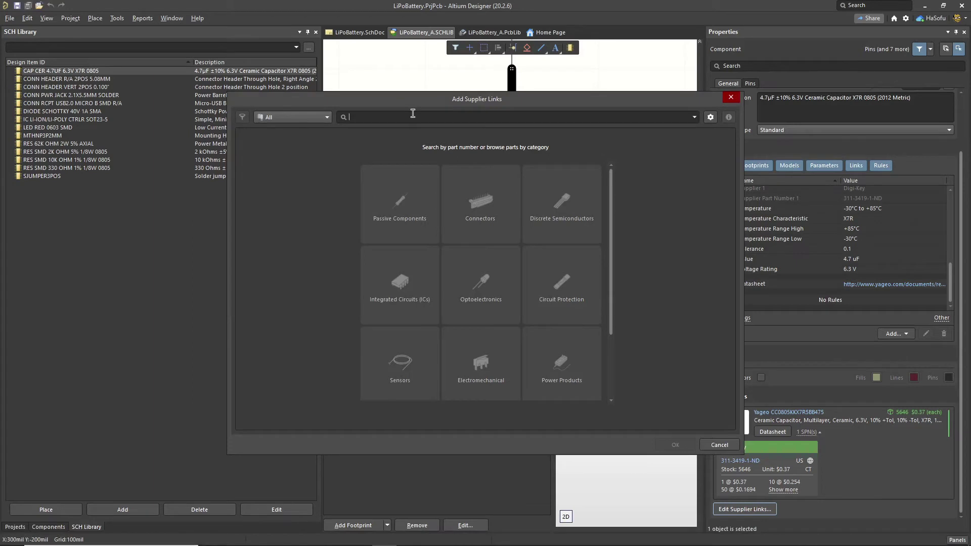
{"action": "type", "text": "311-3419-1-ND"}
{"action": "key", "text": "Return"}
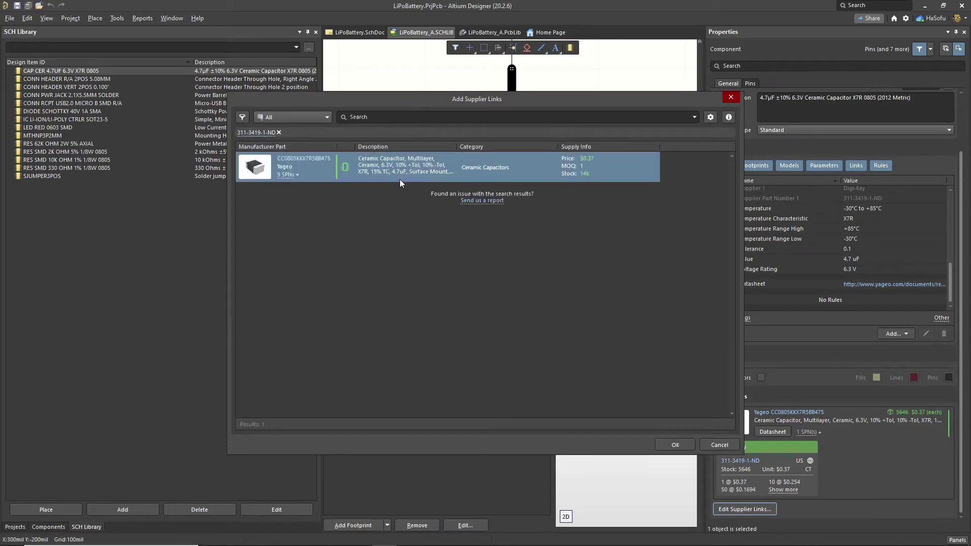
Expand the supplier offers for Yageo CC0805KKX7R5BB475 and compare the Digi-Key cut tape, Digi-Reel and tape-and-reel options.
{"action": "left_click", "coordinate": [300, 178]}
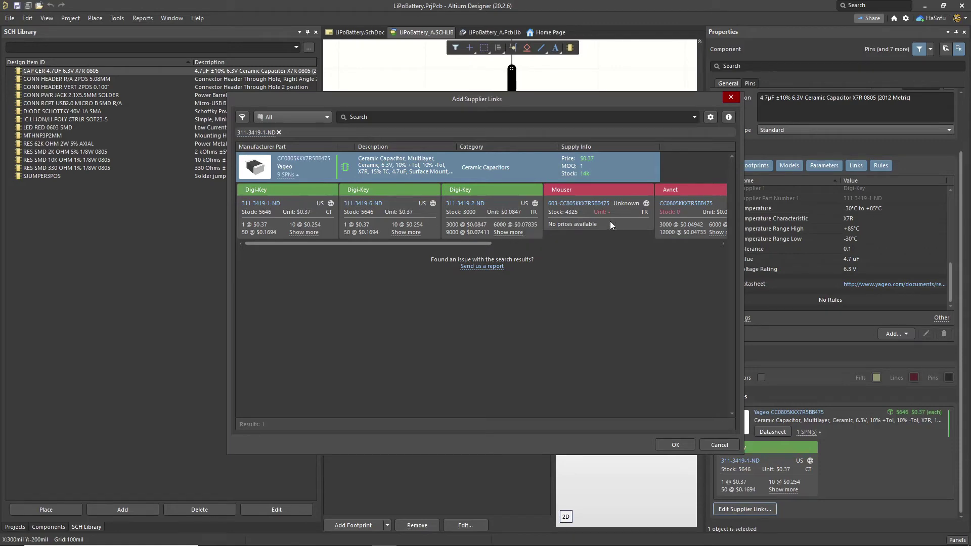
{"action": "left_click_drag", "start_coordinate": [426, 244], "coordinate": [392, 244]}
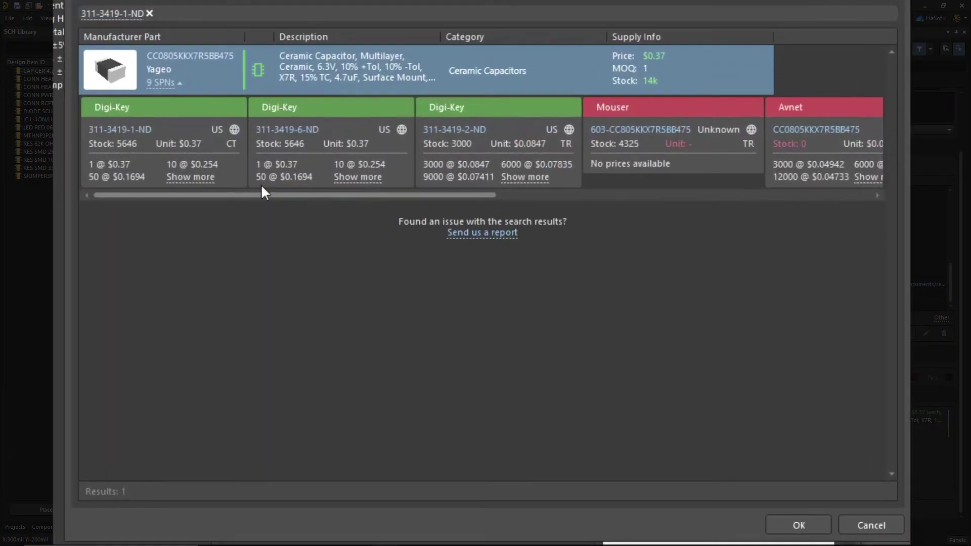
{"action": "left_click", "coordinate": [145, 153]}
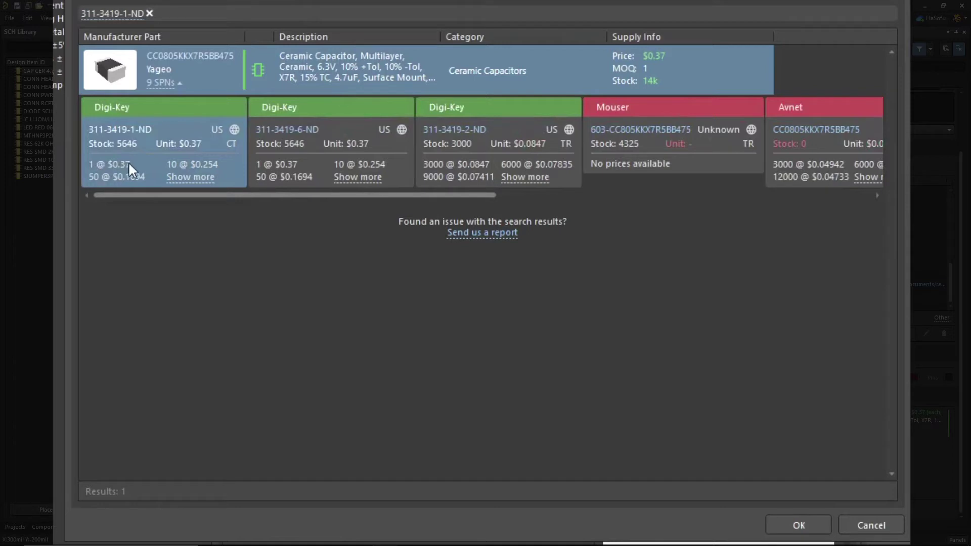
{"action": "left_click", "coordinate": [493, 158]}
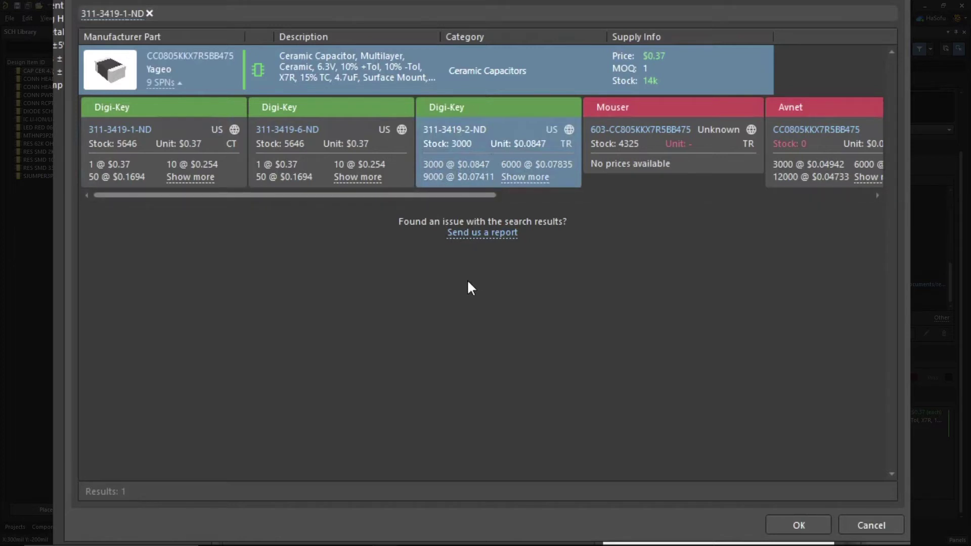
{"action": "left_click", "coordinate": [126, 164]}
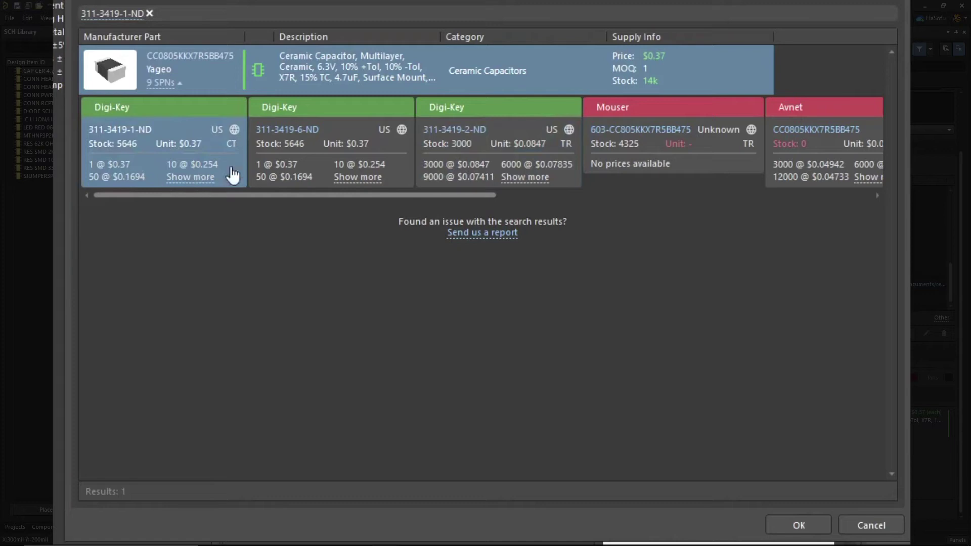
{"action": "left_click", "coordinate": [307, 158]}
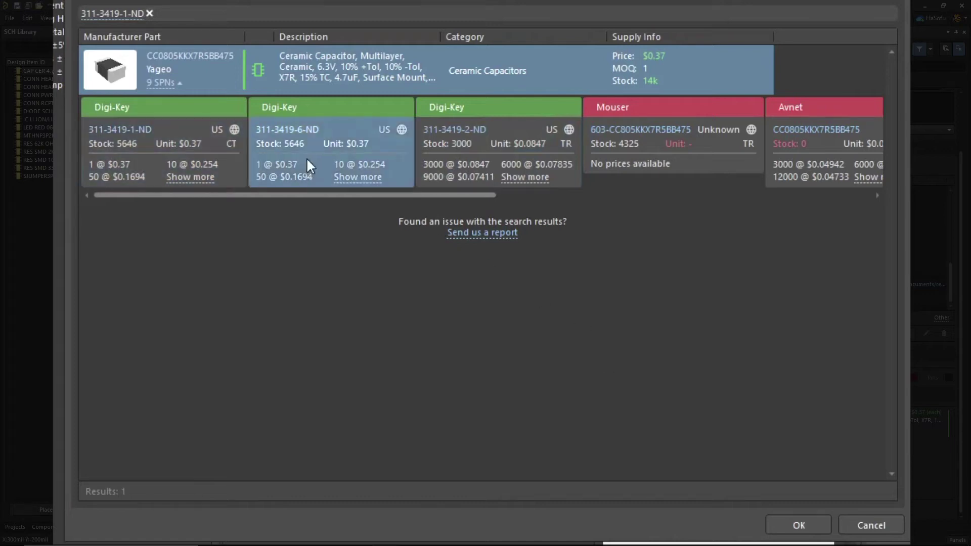
Add Digi-Key 311-3419-2-ND as the capacitor's second supplier link and apply the supplier links.
{"action": "left_click", "coordinate": [456, 165]}
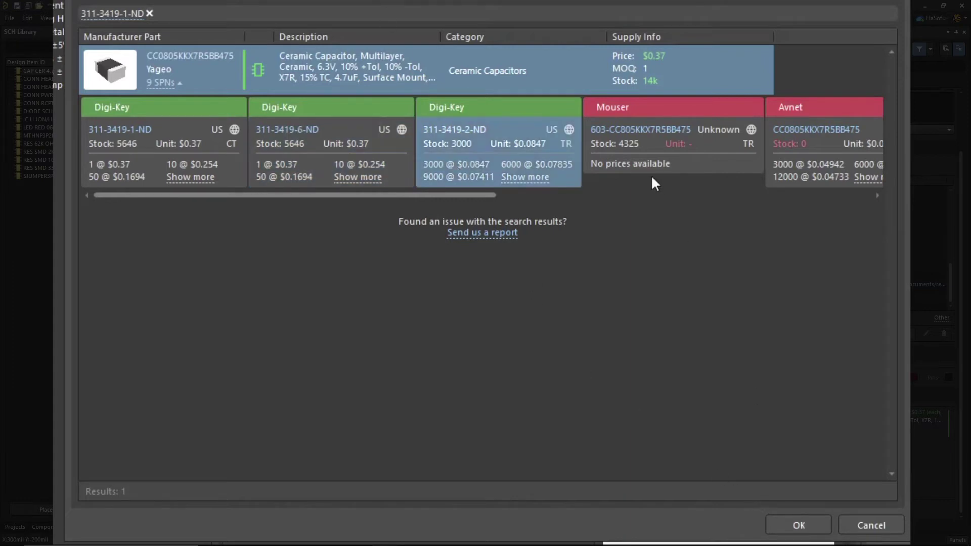
{"action": "left_click_drag", "start_coordinate": [440, 195], "coordinate": [803, 194]}
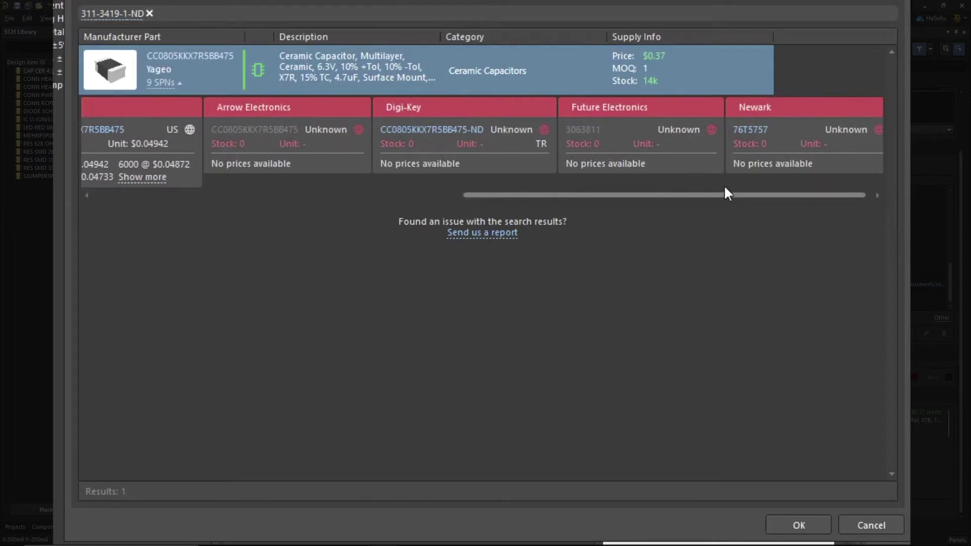
{"action": "left_click_drag", "start_coordinate": [653, 195], "coordinate": [223, 195]}
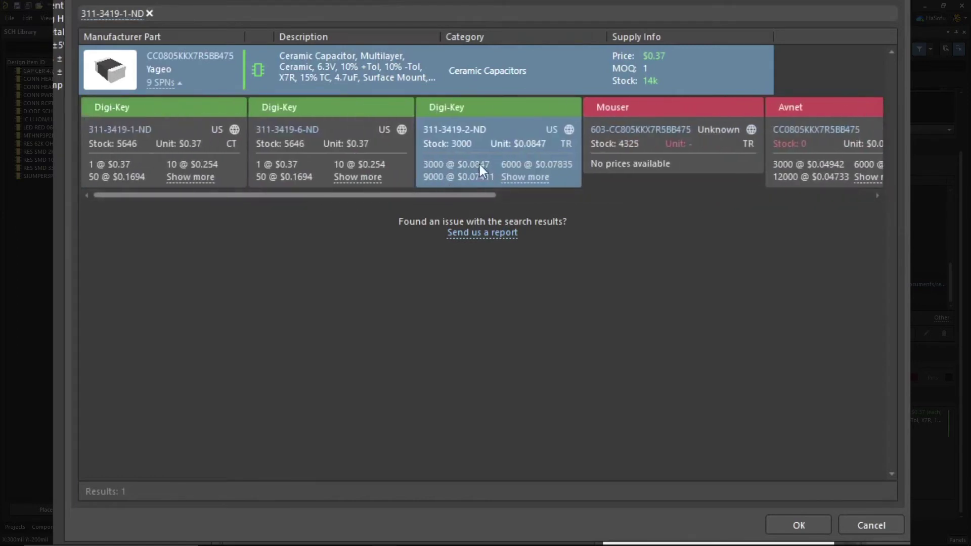
{"action": "left_click", "coordinate": [789, 526]}
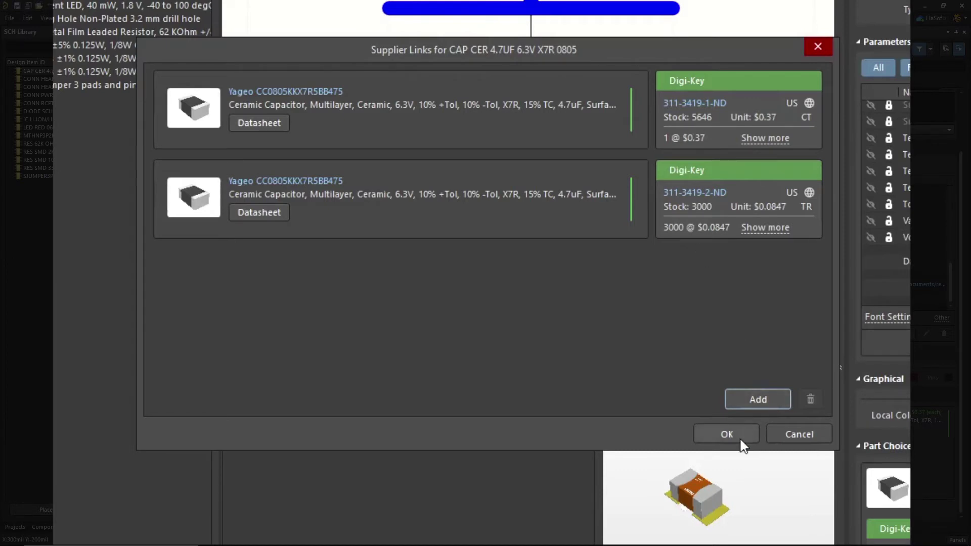
{"action": "left_click", "coordinate": [724, 427]}
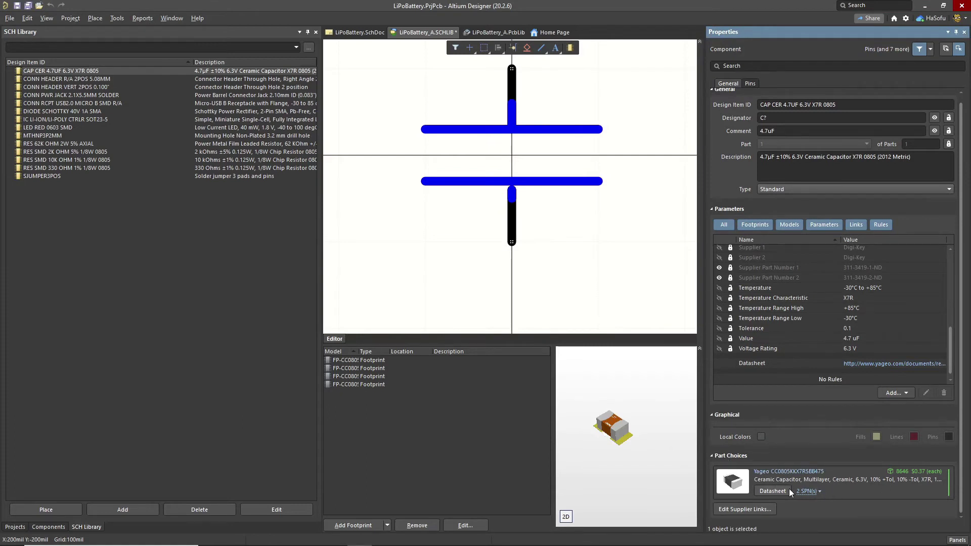
Expand the capacitor's supplier part numbers and hide the Supplier Part Number 1 and Supplier Part Number 2 parameters.
{"action": "left_click", "coordinate": [808, 491]}
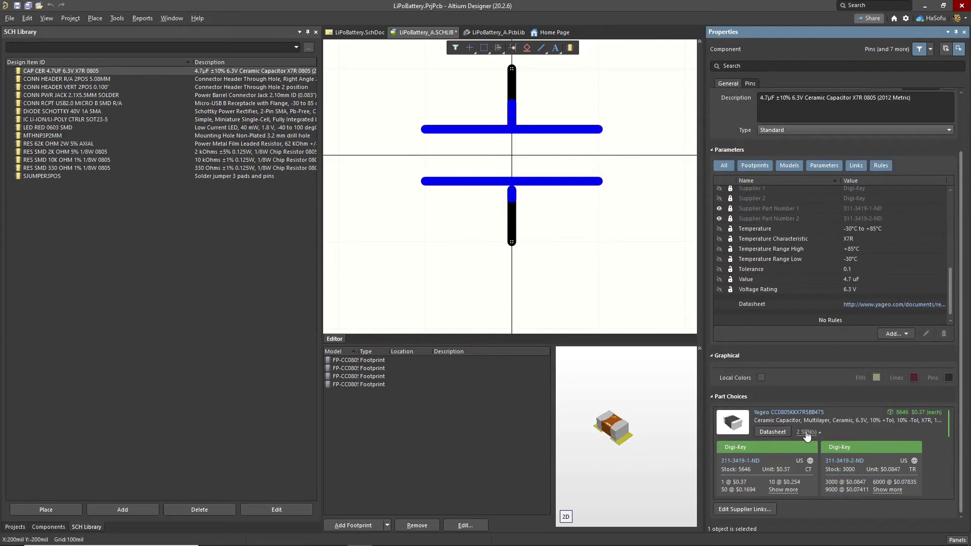
{"action": "scroll", "coordinate": [819, 243], "scroll_direction": "up", "scroll_amount": 3}
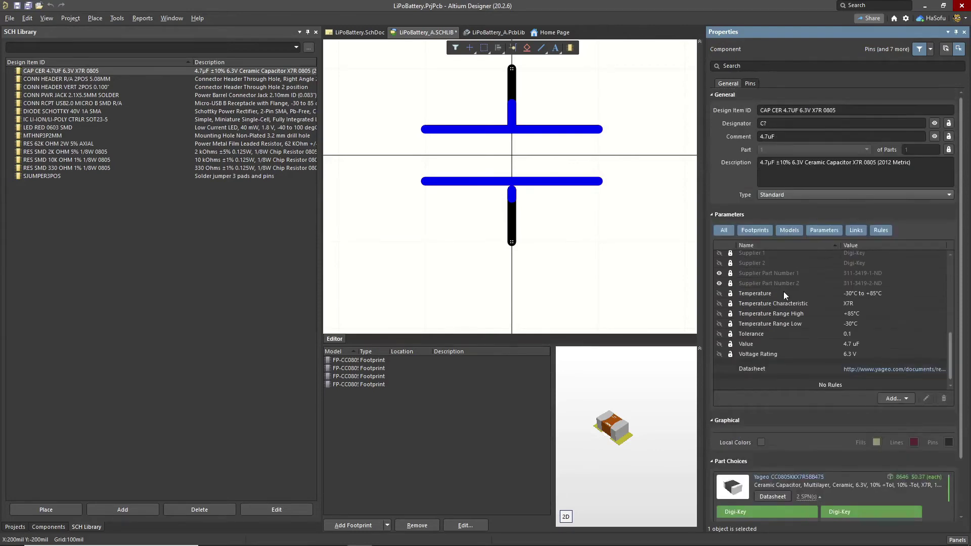
{"action": "left_click", "coordinate": [756, 260]}
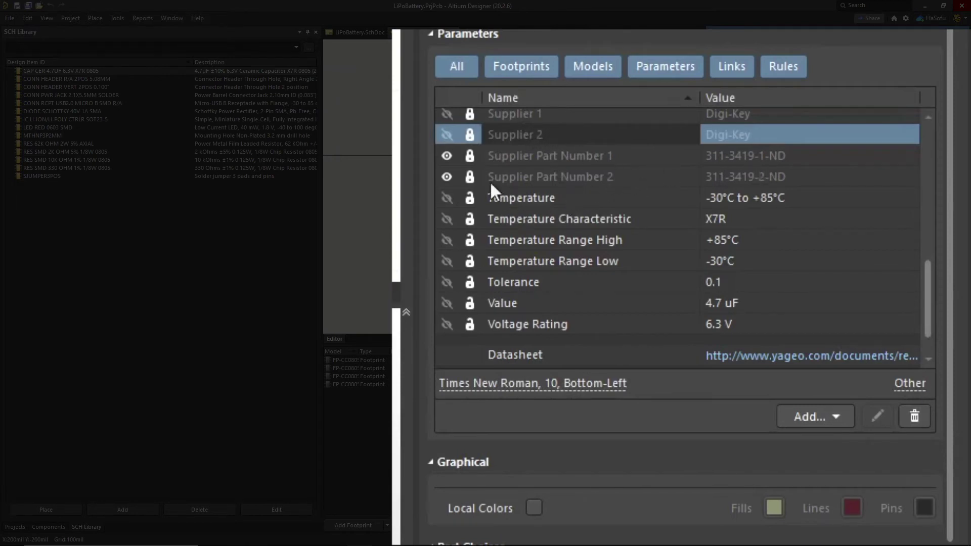
{"action": "left_click", "coordinate": [447, 154]}
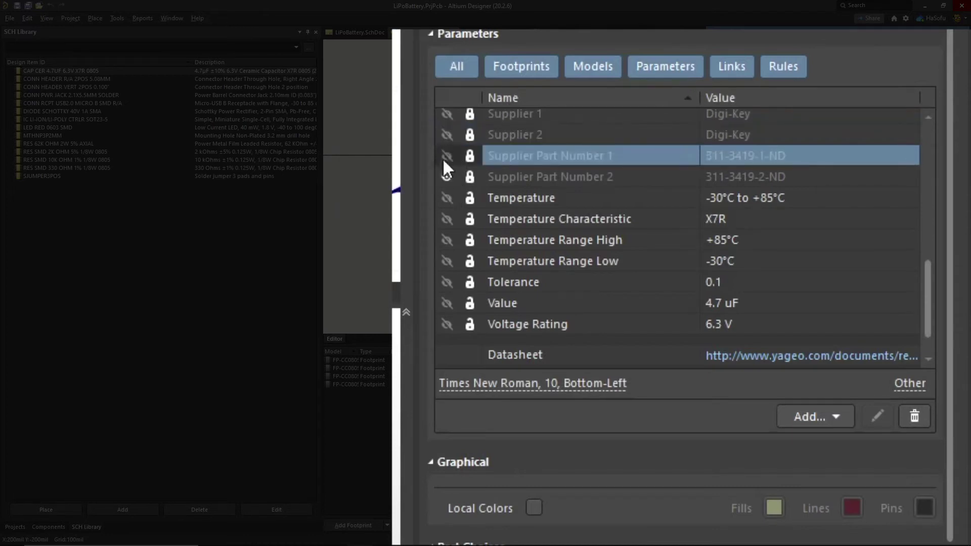
{"action": "left_click", "coordinate": [445, 175]}
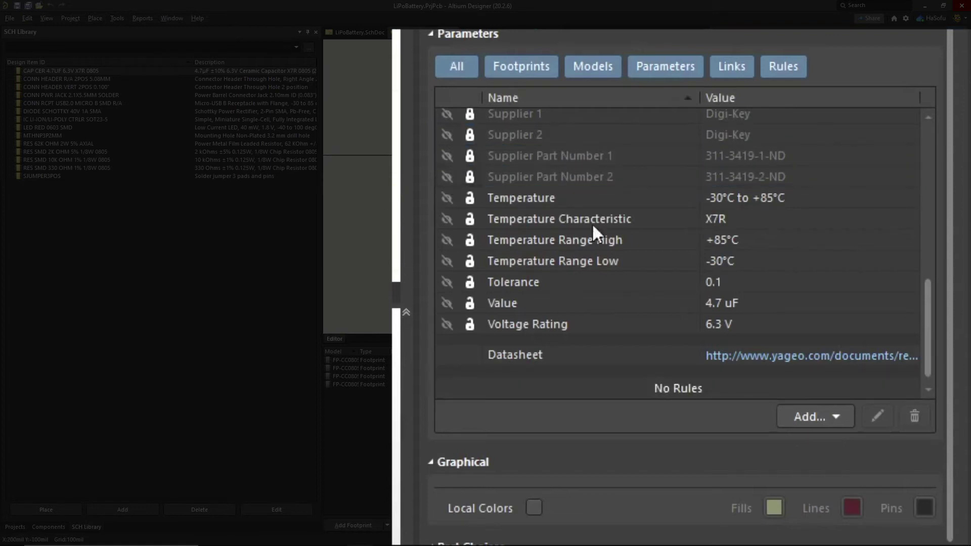
Open the datasheet from the capacitor's Yageo part choice.
{"action": "scroll", "coordinate": [593, 227], "scroll_direction": "down", "scroll_amount": 5}
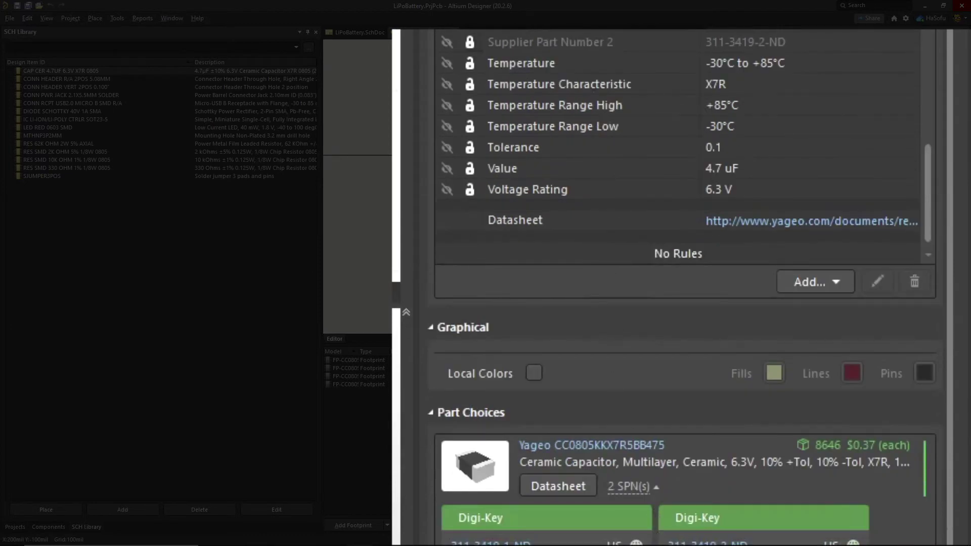
{"action": "left_click", "coordinate": [568, 487]}
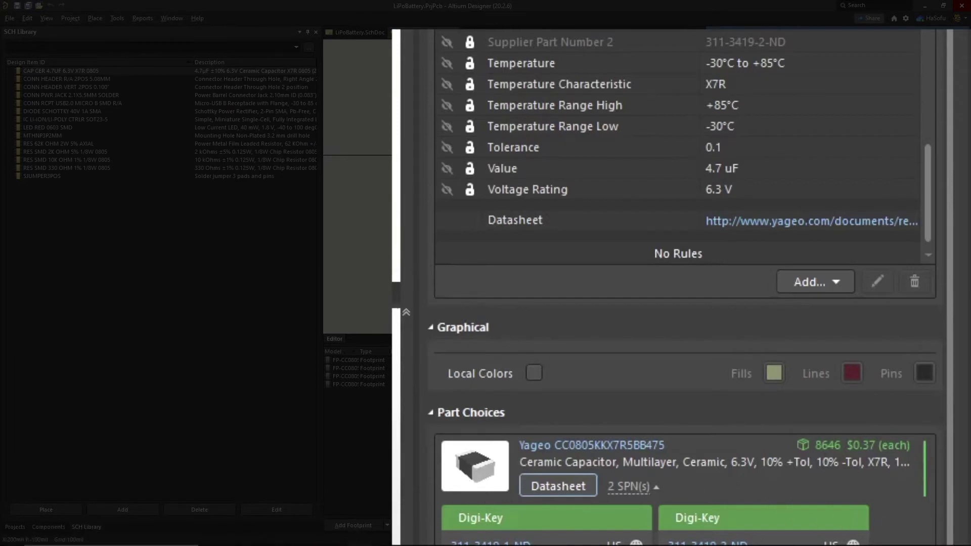
{"action": "scroll", "coordinate": [835, 232], "scroll_direction": "up", "scroll_amount": 2}
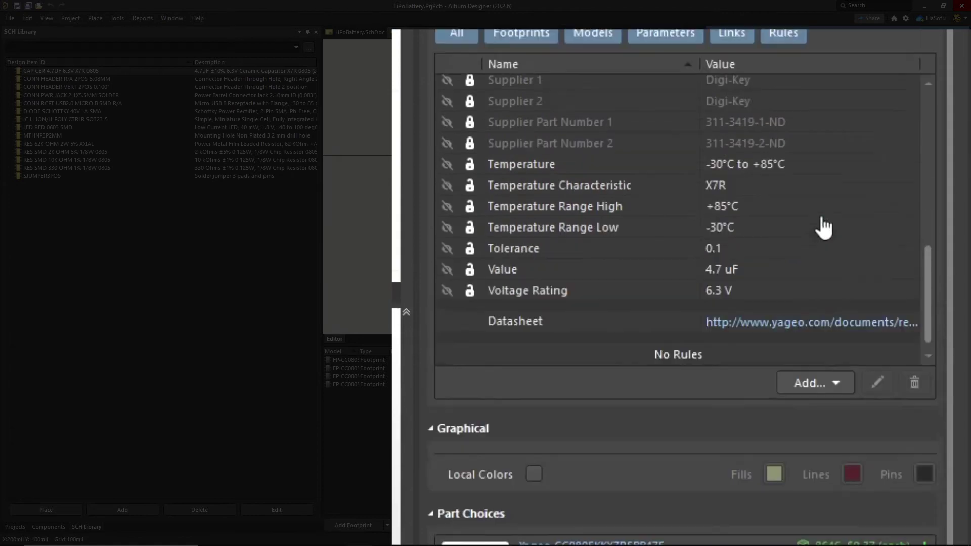
Add a parameter named MPN with the value ASDF to the capacitor and locate it in the parameter list.
{"action": "left_click", "coordinate": [834, 388]}
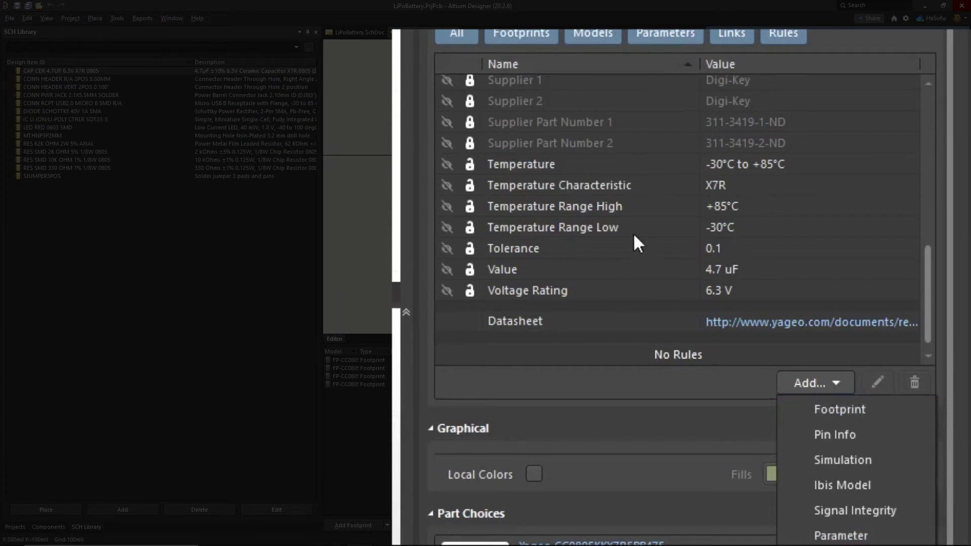
{"action": "left_click", "coordinate": [840, 535]}
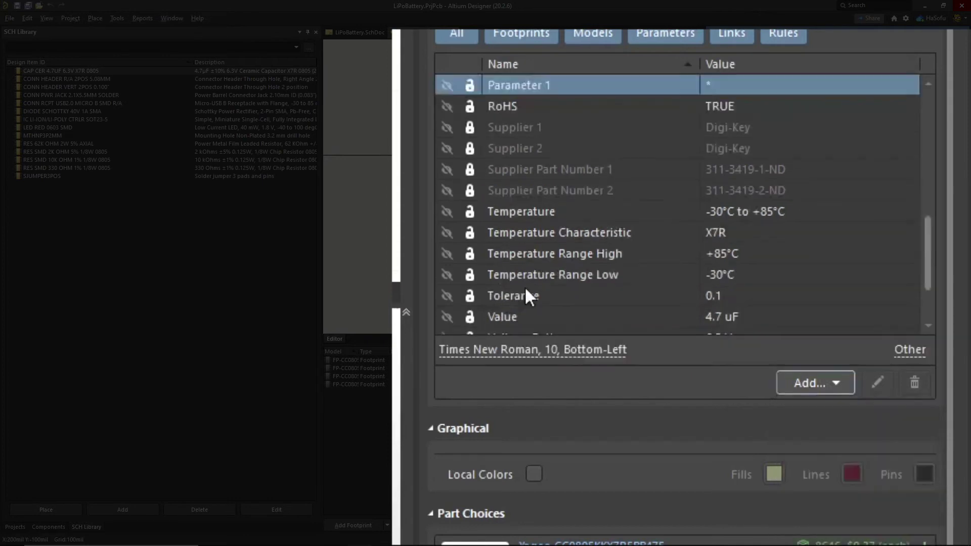
{"action": "left_click", "coordinate": [543, 111]}
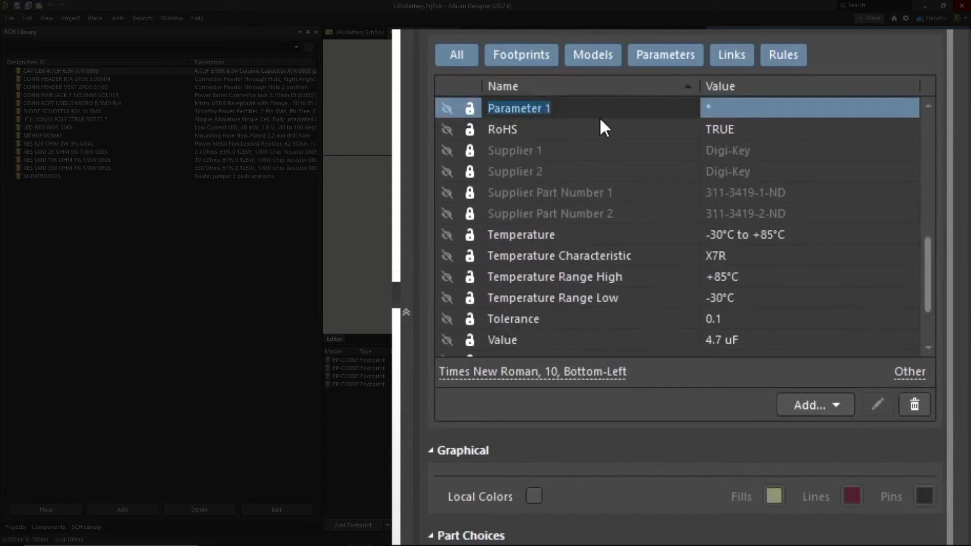
{"action": "type", "text": "MPN"}
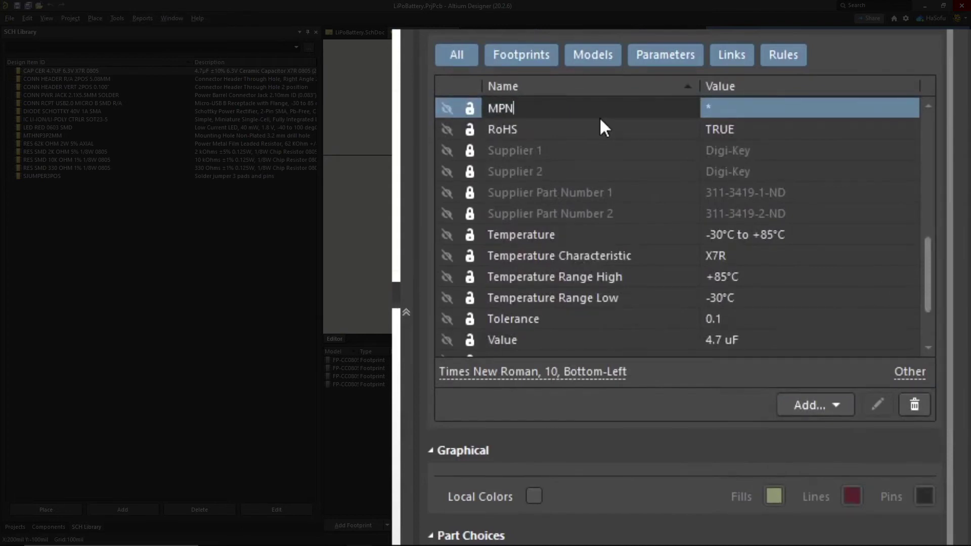
{"action": "key", "text": "Tab"}
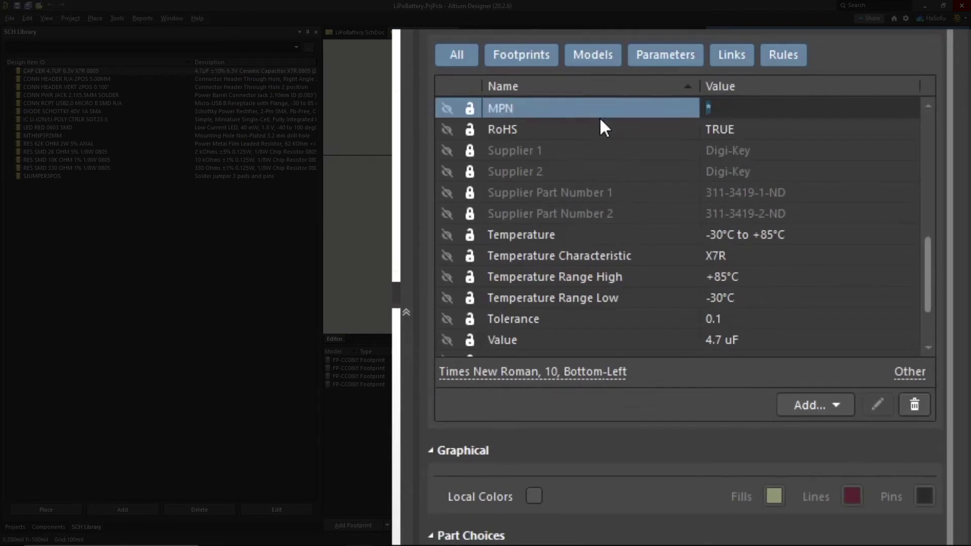
{"action": "type", "text": "ASDF"}
{"action": "left_click", "coordinate": [597, 124]}
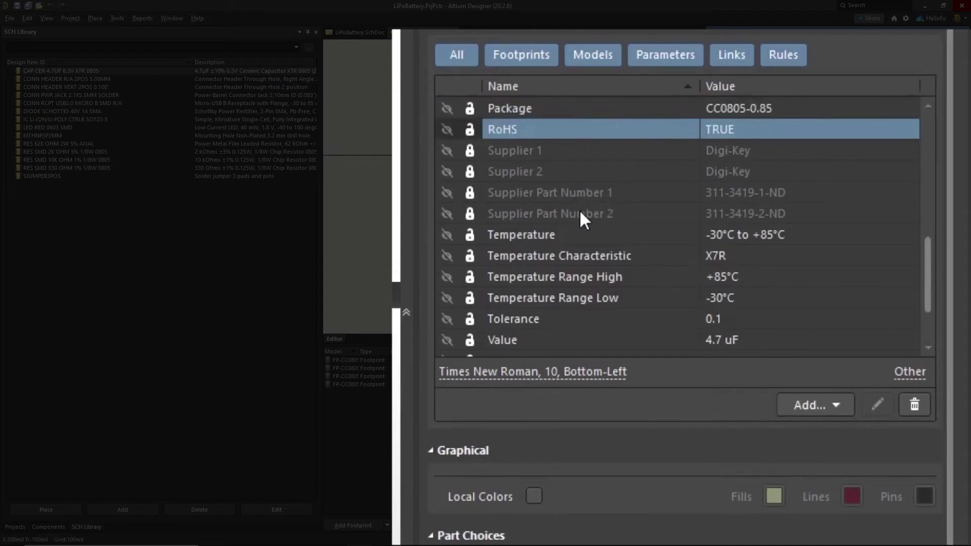
{"action": "scroll", "coordinate": [581, 213], "scroll_direction": "down", "scroll_amount": 1}
{"action": "scroll", "coordinate": [590, 217], "scroll_direction": "up", "scroll_amount": 1}
{"action": "scroll", "coordinate": [588, 212], "scroll_direction": "up", "scroll_amount": 5}
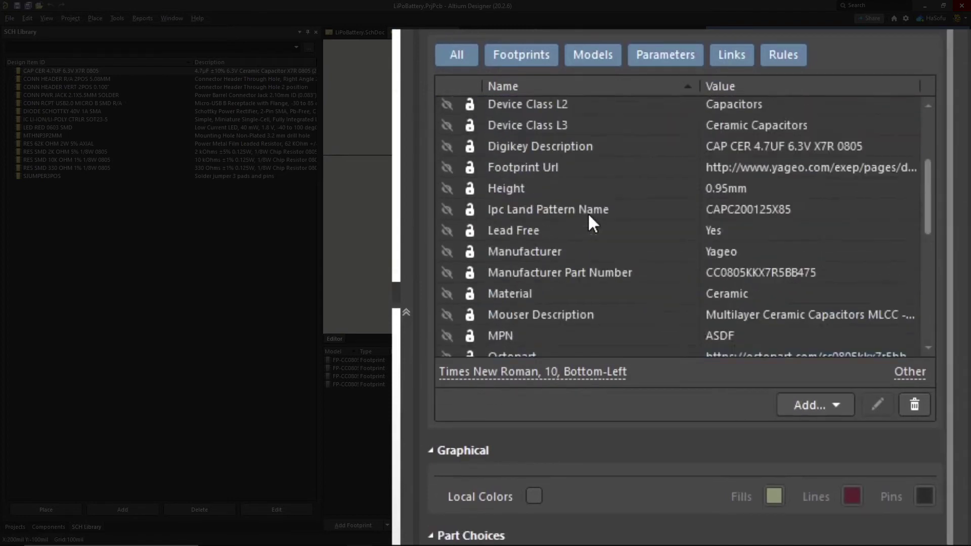
{"action": "scroll", "coordinate": [581, 240], "scroll_direction": "down", "scroll_amount": 1}
{"action": "scroll", "coordinate": [582, 240], "scroll_direction": "up", "scroll_amount": 2}
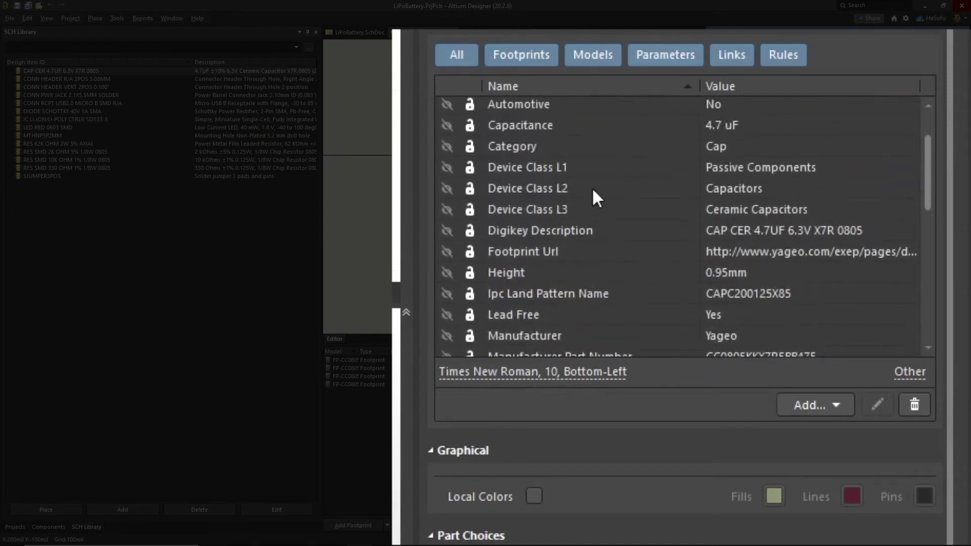
Try appending DF to the name of the capacitor's Manufacturer parameter, restore the name, and review the remaining parameters.
{"action": "scroll", "coordinate": [625, 223], "scroll_direction": "down", "scroll_amount": 2}
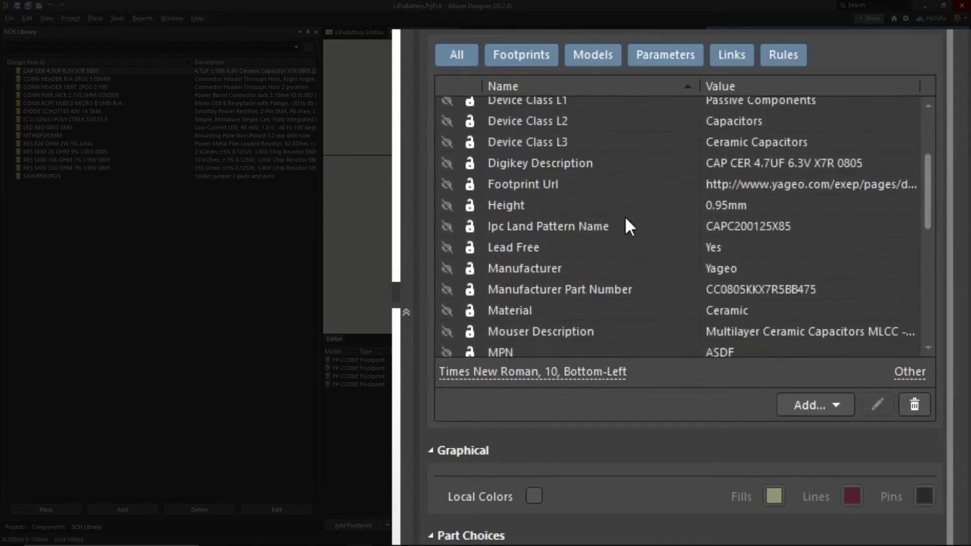
{"action": "double_click", "coordinate": [613, 232]}
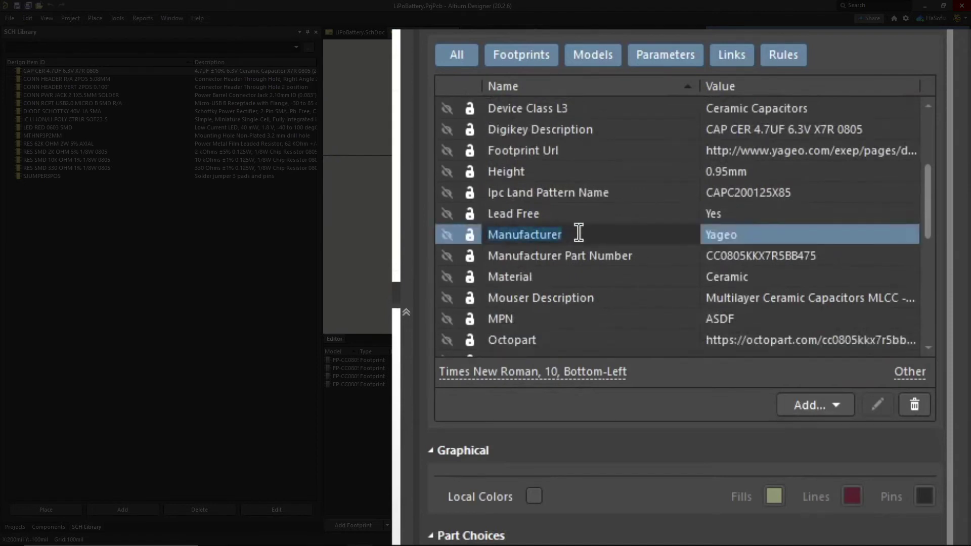
{"action": "scroll", "coordinate": [696, 278], "scroll_direction": "down", "scroll_amount": 1}
{"action": "left_click", "coordinate": [619, 215]}
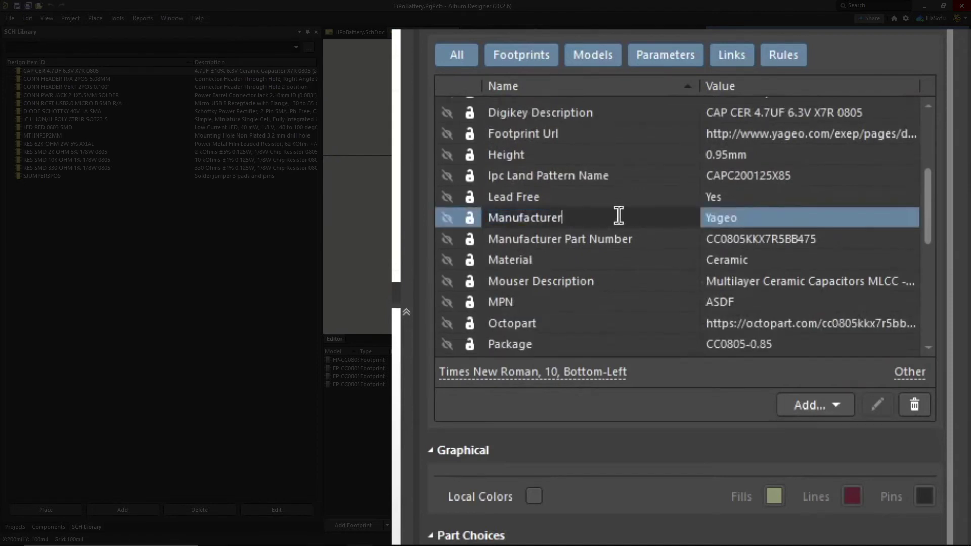
{"action": "type", "text": "DF"}
{"action": "key", "text": "BackSpace"}
{"action": "key", "text": "BackSpace"}
{"action": "key", "text": "Tab"}
{"action": "scroll", "coordinate": [613, 218], "scroll_direction": "down", "scroll_amount": 3}
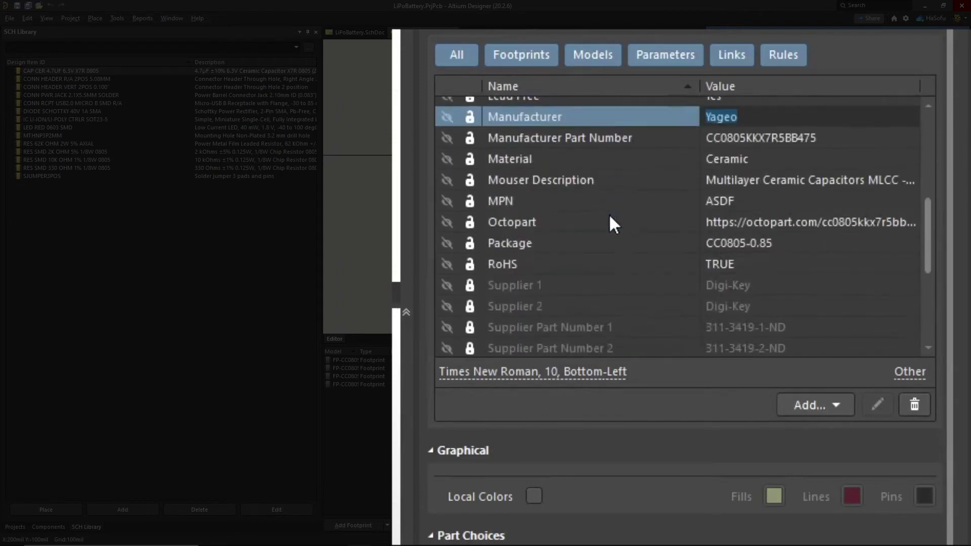
{"action": "scroll", "coordinate": [614, 207], "scroll_direction": "down", "scroll_amount": 1}
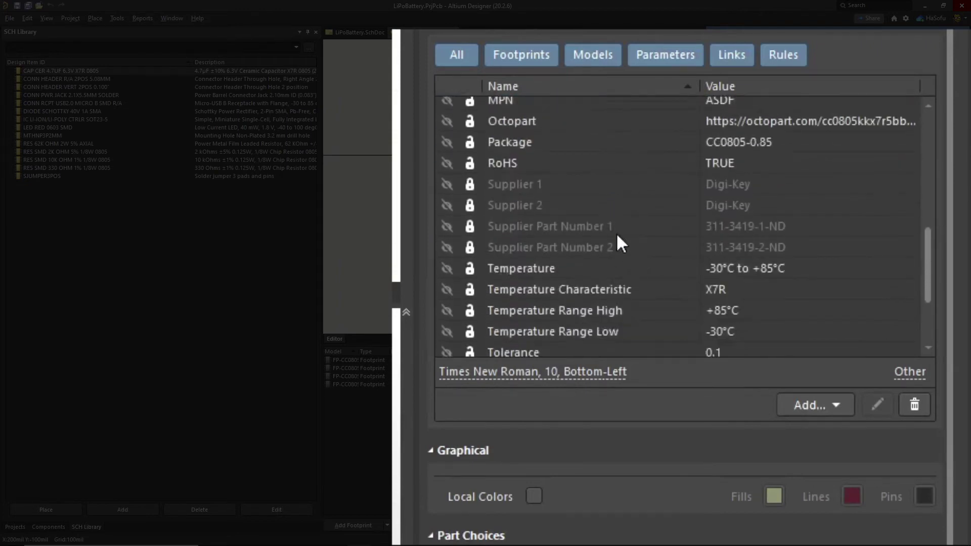
Delete the MPN parameter from the capacitor and review the rest of its parameter list.
{"action": "scroll", "coordinate": [635, 154], "scroll_direction": "up", "scroll_amount": 1}
{"action": "left_click", "coordinate": [651, 130]}
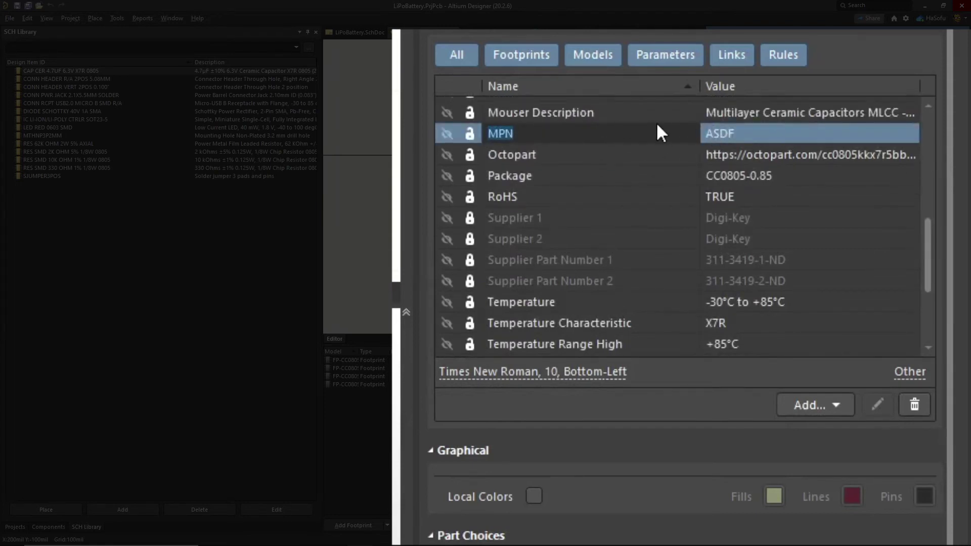
{"action": "left_click", "coordinate": [916, 405]}
{"action": "left_click", "coordinate": [808, 408]}
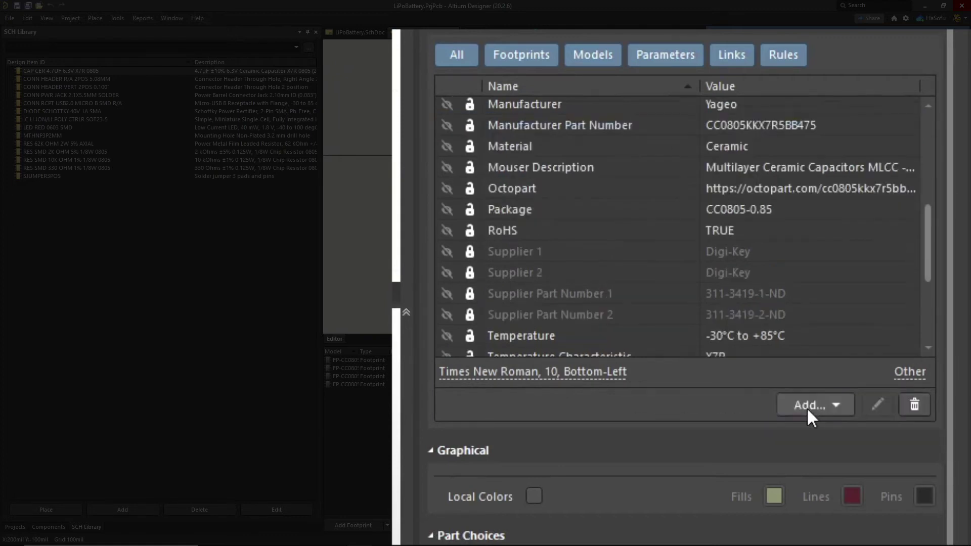
{"action": "left_click", "coordinate": [623, 209]}
{"action": "scroll", "coordinate": [623, 209], "scroll_direction": "down", "scroll_amount": 3}
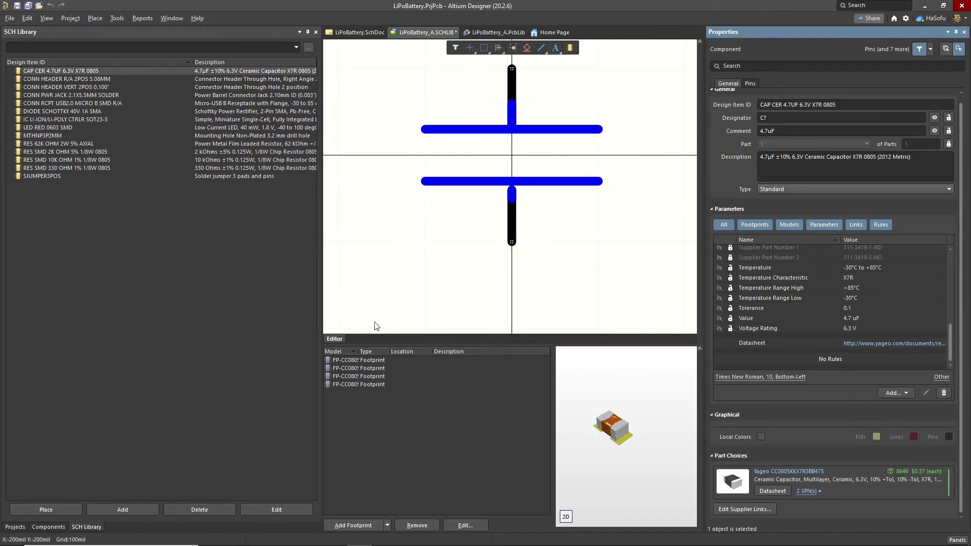
Widen the footprint list and its Model column so that the capacitor's full footprint names are readable.
{"action": "left_click", "coordinate": [357, 359]}
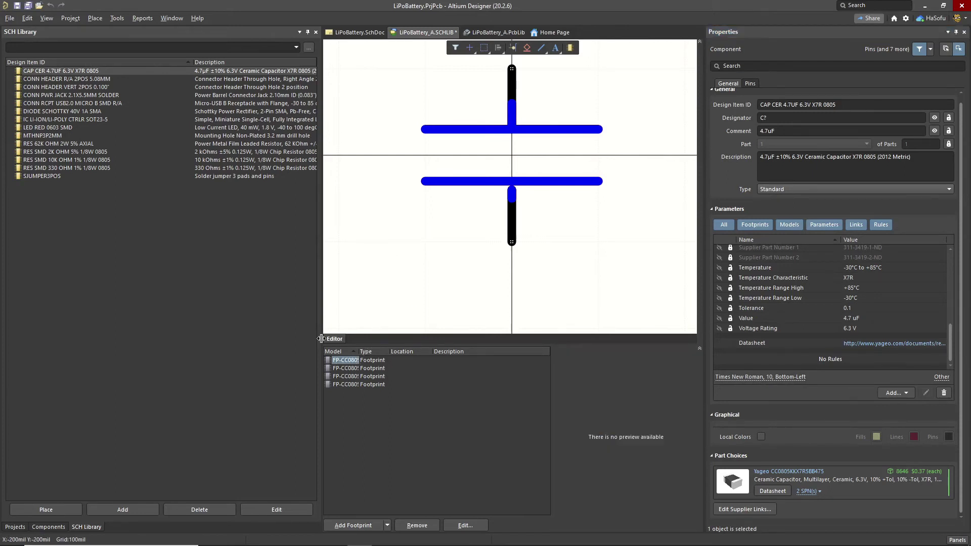
{"action": "left_click_drag", "start_coordinate": [322, 339], "coordinate": [223, 338]}
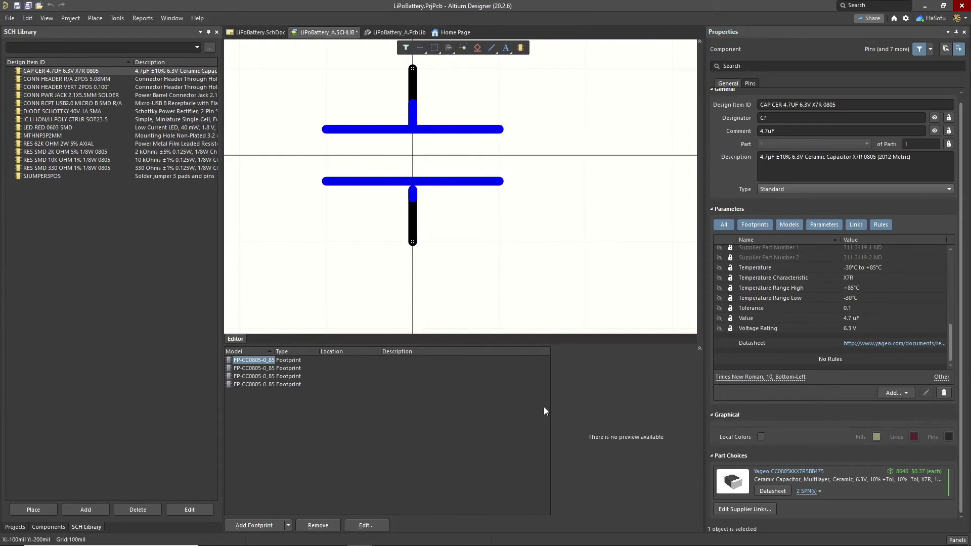
{"action": "left_click_drag", "start_coordinate": [552, 404], "coordinate": [580, 405]}
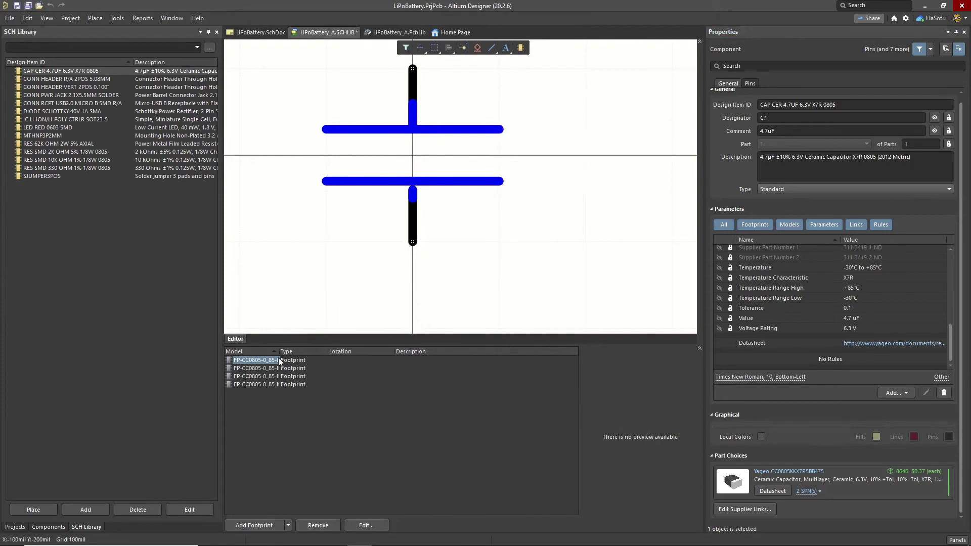
{"action": "left_click_drag", "start_coordinate": [276, 351], "coordinate": [399, 353]}
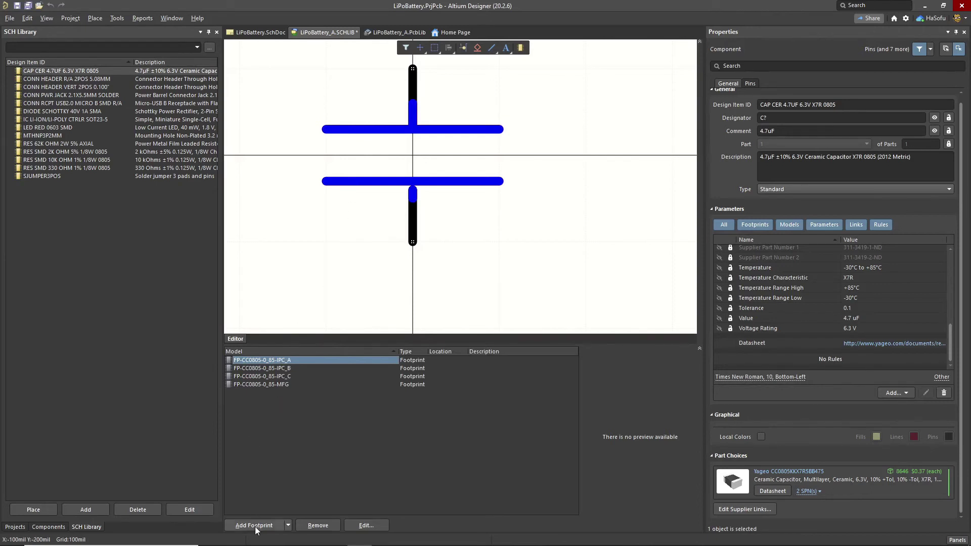
Start adding a footprint to the capacitor, preview several footprints in LiPoBattery_A.PcbLib, and cancel without adding one.
{"action": "left_click", "coordinate": [273, 525]}
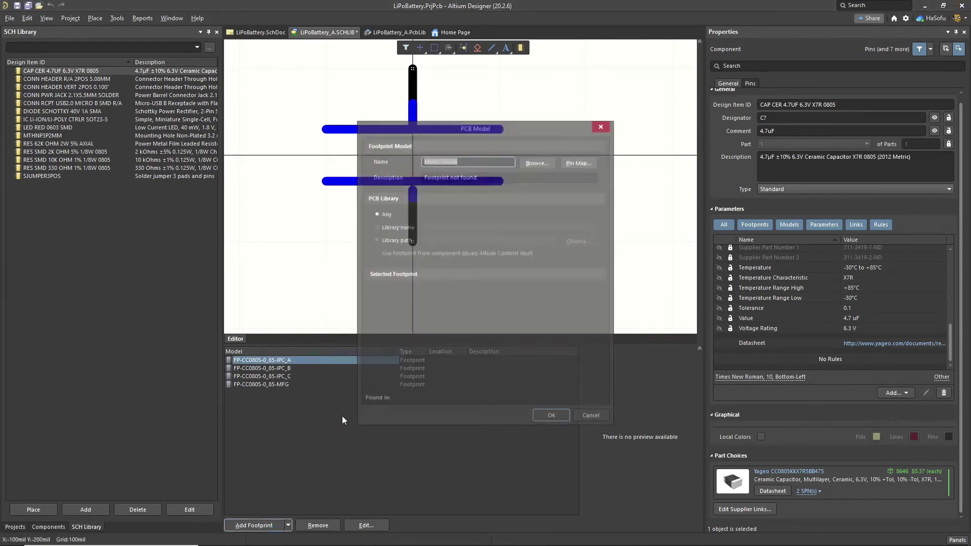
{"action": "left_click", "coordinate": [539, 160]}
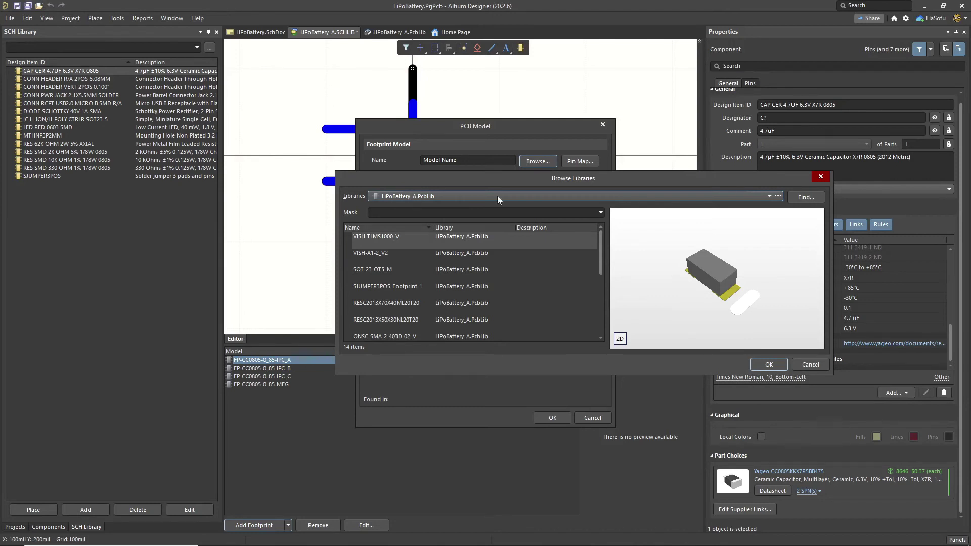
{"action": "left_click", "coordinate": [727, 196]}
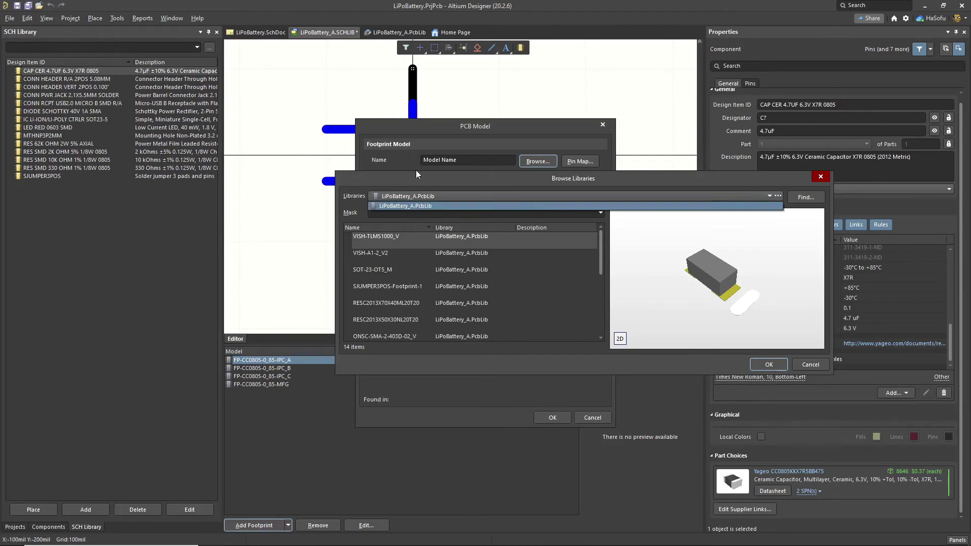
{"action": "left_click", "coordinate": [417, 181]}
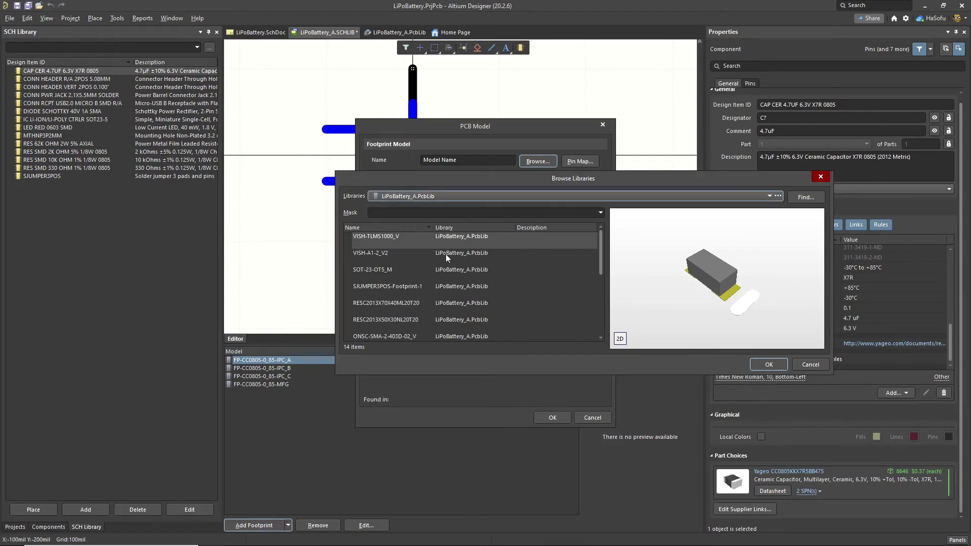
{"action": "left_click_drag", "start_coordinate": [599, 243], "coordinate": [598, 308]}
{"action": "left_click", "coordinate": [418, 263]}
{"action": "scroll", "coordinate": [420, 254], "scroll_direction": "up", "scroll_amount": 3}
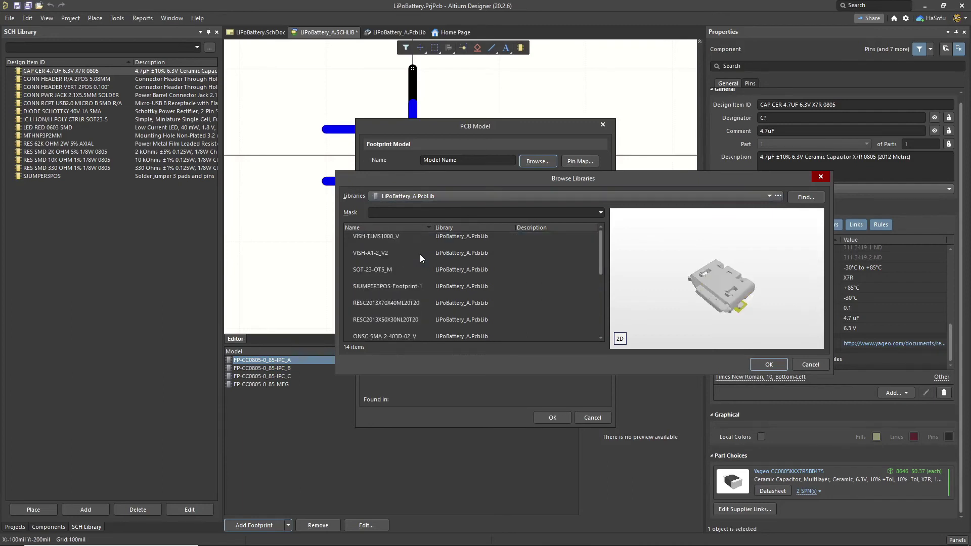
{"action": "left_click", "coordinate": [410, 242]}
{"action": "left_click", "coordinate": [405, 268]}
{"action": "left_click", "coordinate": [395, 301]}
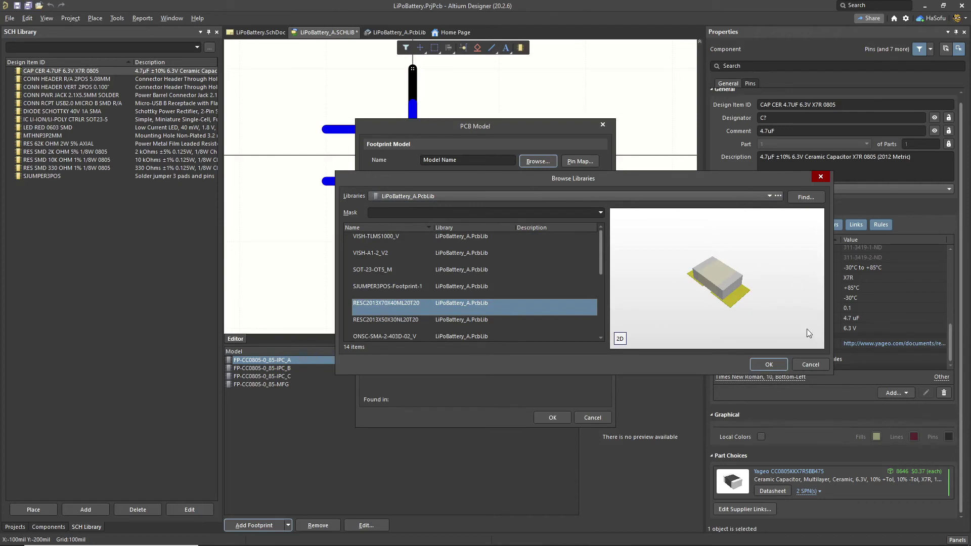
{"action": "left_click", "coordinate": [810, 364]}
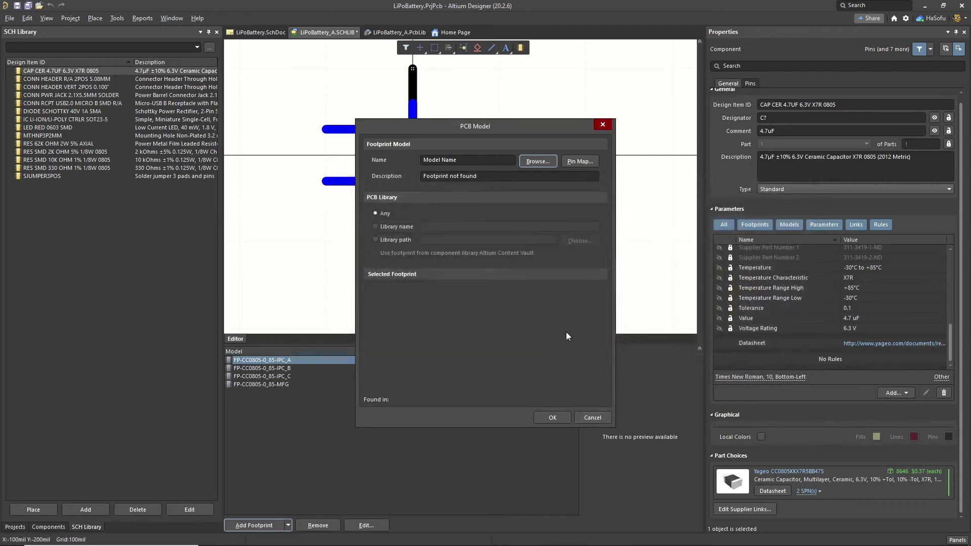
{"action": "left_click", "coordinate": [593, 418]}
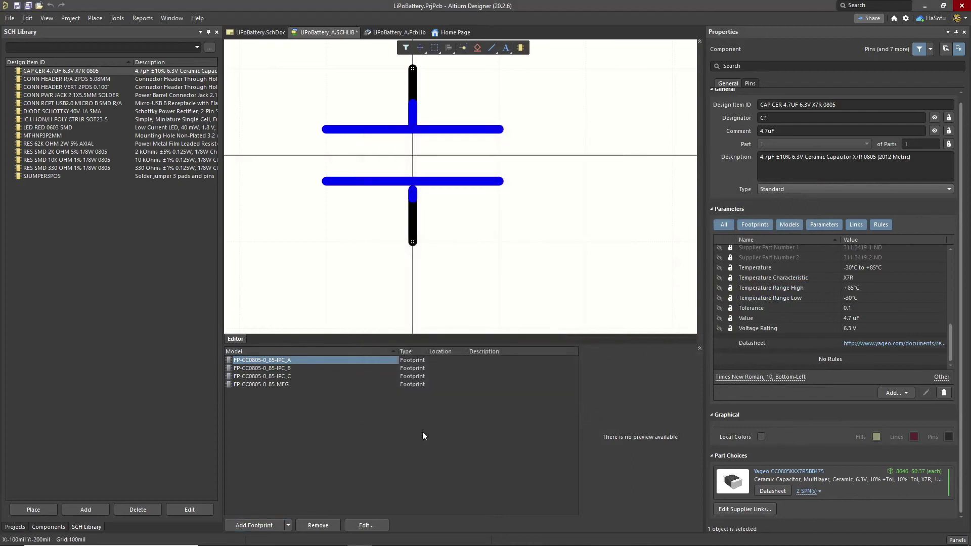
Check the capacitor's IPC_B, IPC_C and MFG footprints, view the MFG one in 3D and 2D, and save the schematic library.
{"action": "left_click", "coordinate": [274, 368]}
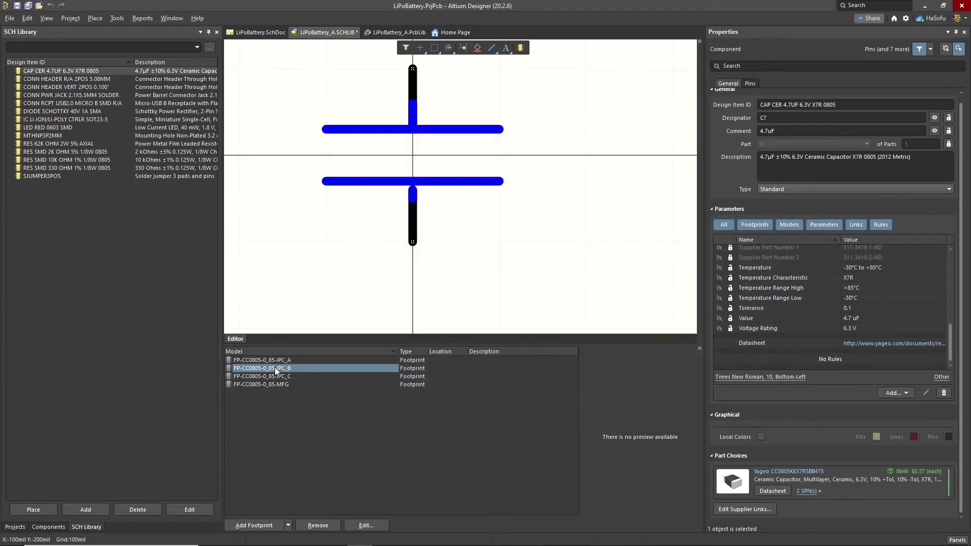
{"action": "left_click", "coordinate": [271, 375]}
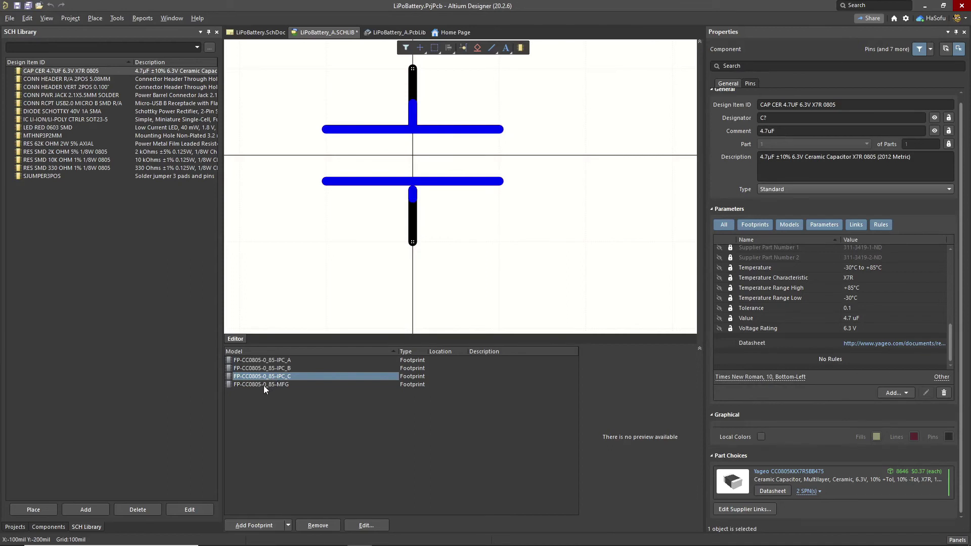
{"action": "left_click", "coordinate": [259, 384]}
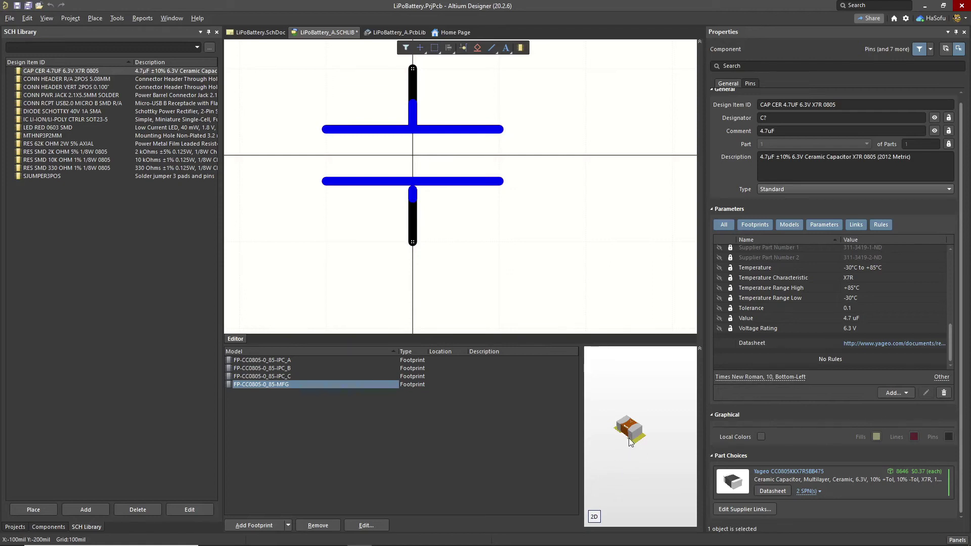
{"action": "left_click_drag", "start_coordinate": [629, 438], "coordinate": [666, 428]}
{"action": "left_click_drag", "start_coordinate": [650, 460], "coordinate": [645, 437]}
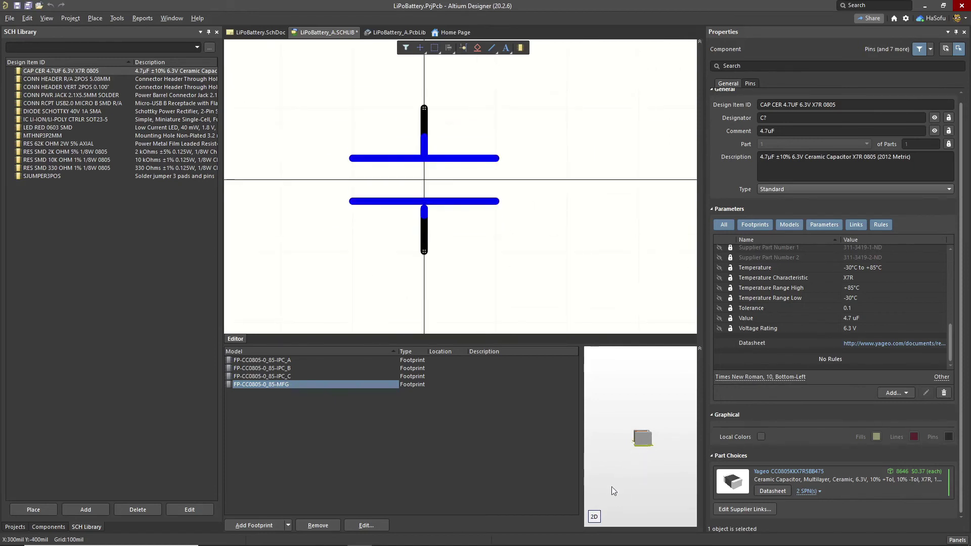
{"action": "left_click", "coordinate": [594, 516]}
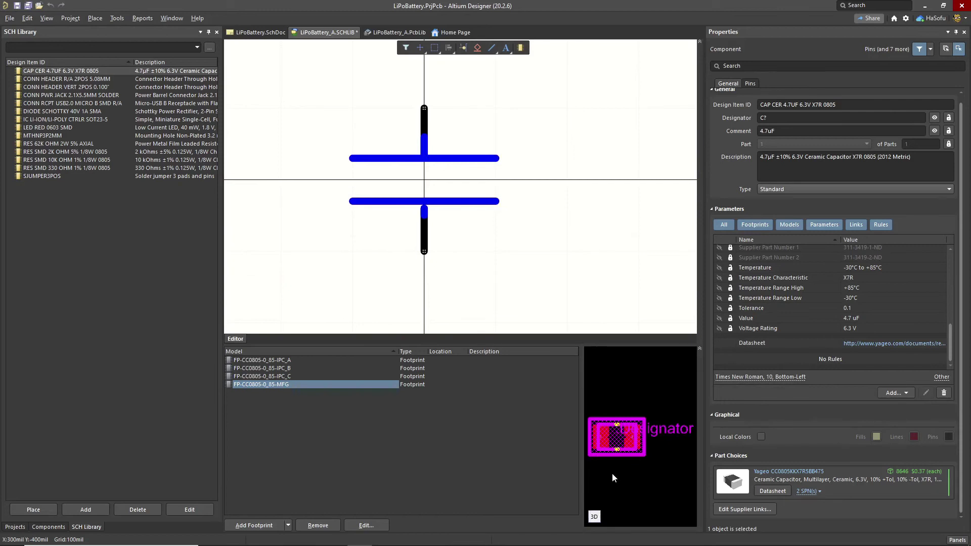
{"action": "left_click", "coordinate": [594, 516]}
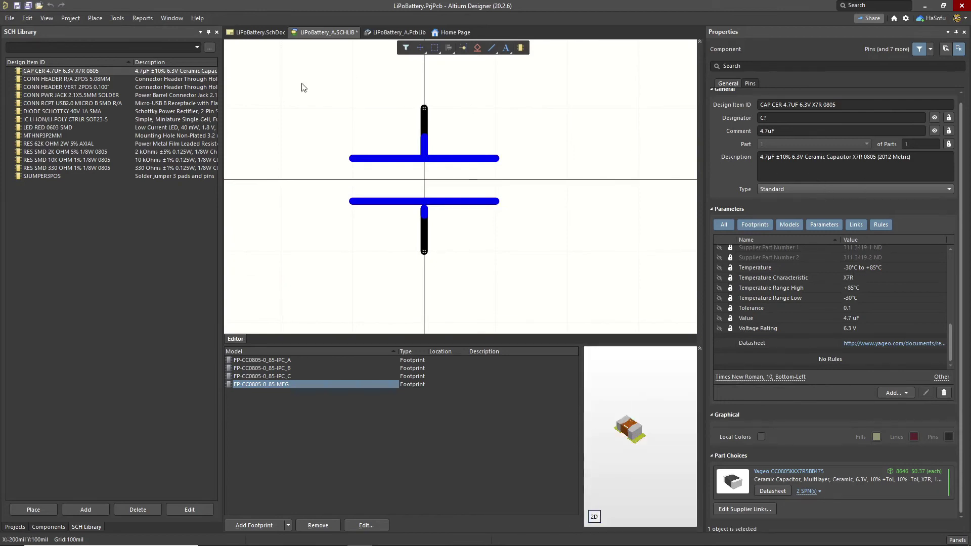
{"action": "left_click", "coordinate": [18, 7]}
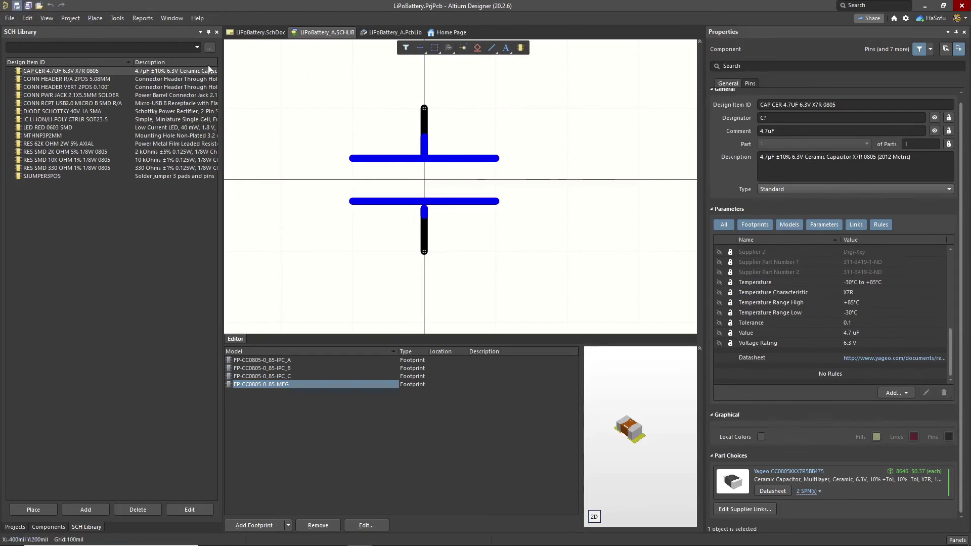
Show the designator and name of pin 1 on CONN HEADER R/A 2POS 5.08MM and save the schematic library.
{"action": "left_click", "coordinate": [101, 79]}
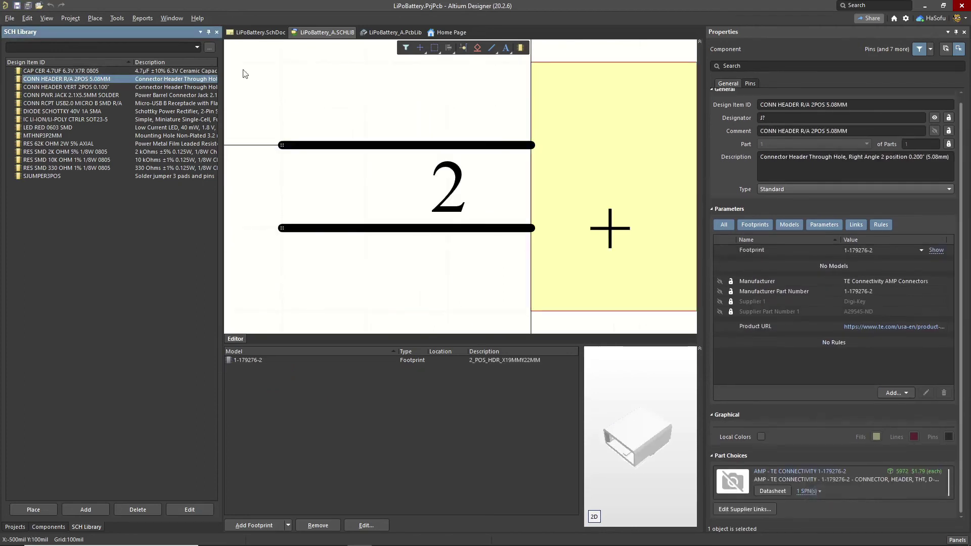
{"action": "scroll", "coordinate": [391, 95], "scroll_direction": "down", "scroll_amount": 2, "text": "ctrl"}
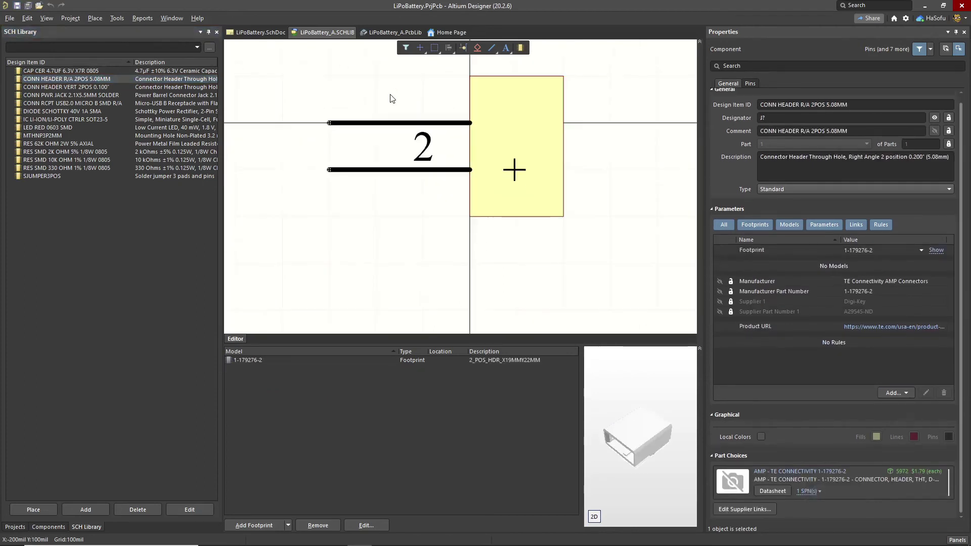
{"action": "scroll", "coordinate": [391, 98], "scroll_direction": "down", "scroll_amount": 1, "text": "ctrl"}
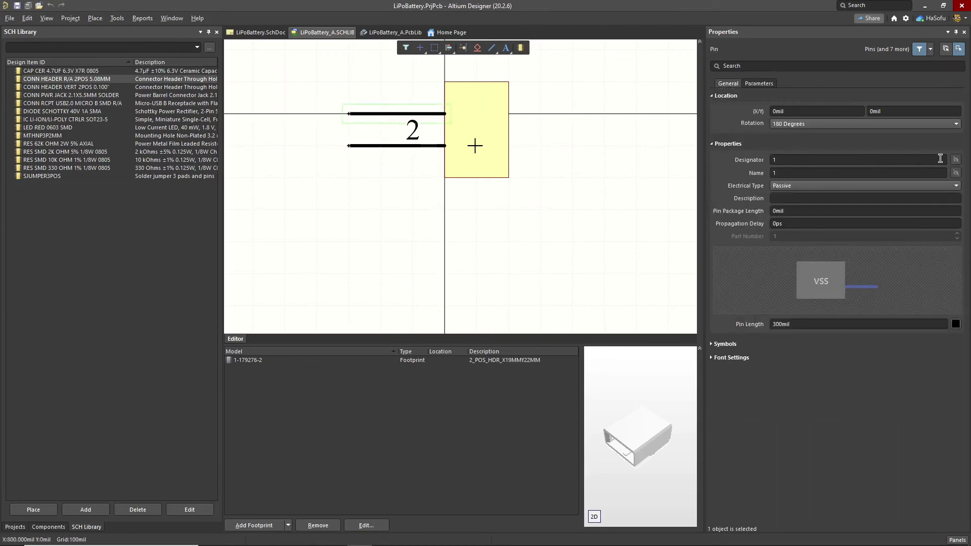
{"action": "left_click", "coordinate": [958, 161]}
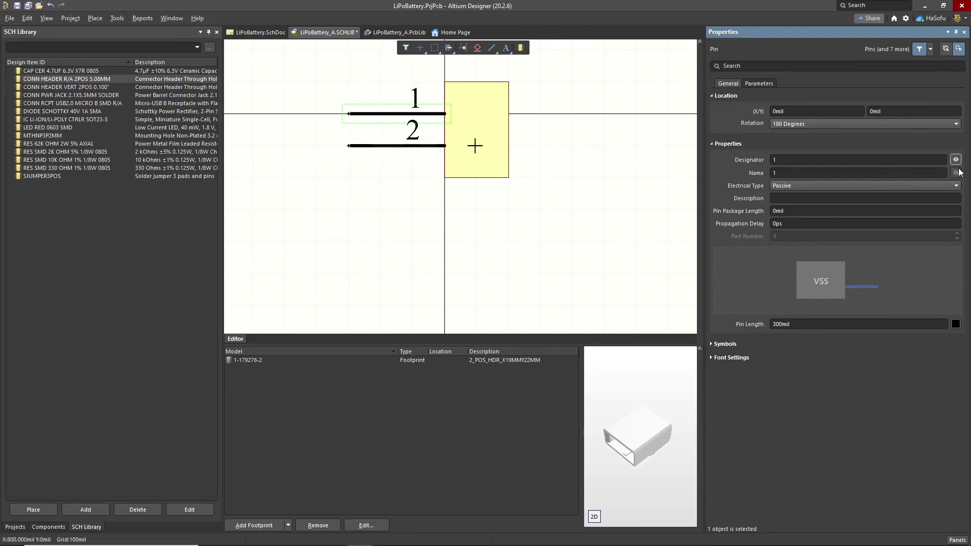
{"action": "left_click", "coordinate": [956, 172]}
{"action": "right_click", "coordinate": [332, 34]}
{"action": "left_click", "coordinate": [358, 94]}
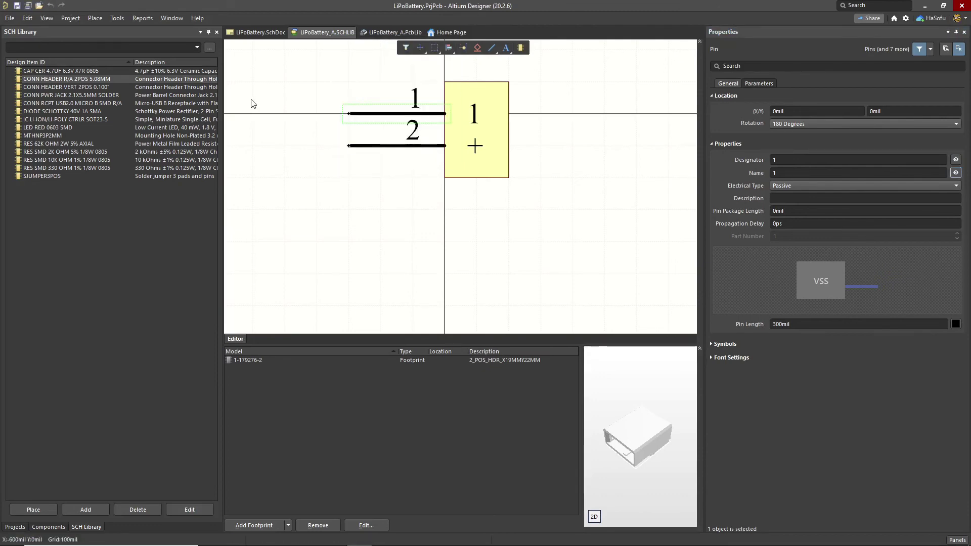
Review the CONN HEADER VERT 2POS 0.100" and CONN PWR JACK 2.1X5.5MM SOLDER components and close LiPoBattery_A.SCHLIB.
{"action": "left_click", "coordinate": [121, 87]}
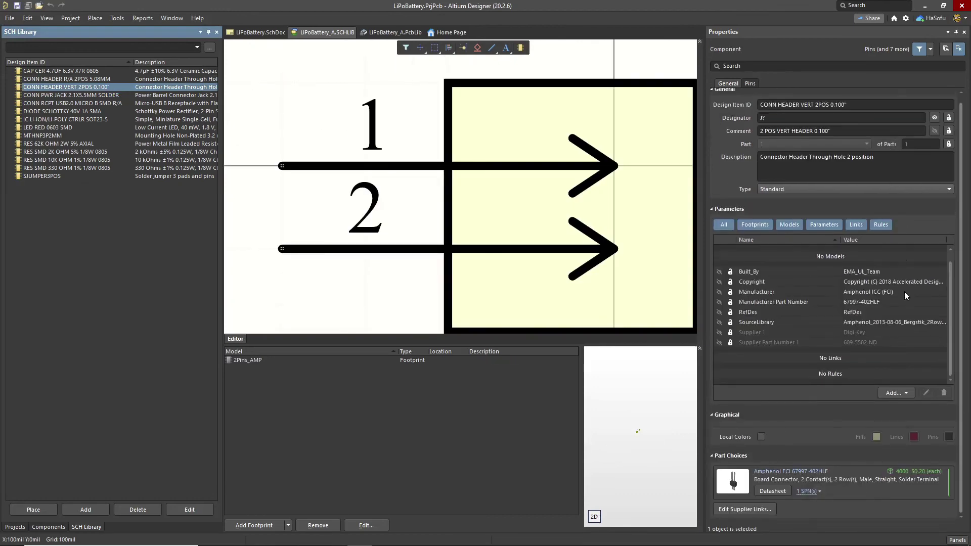
{"action": "left_click", "coordinate": [113, 95]}
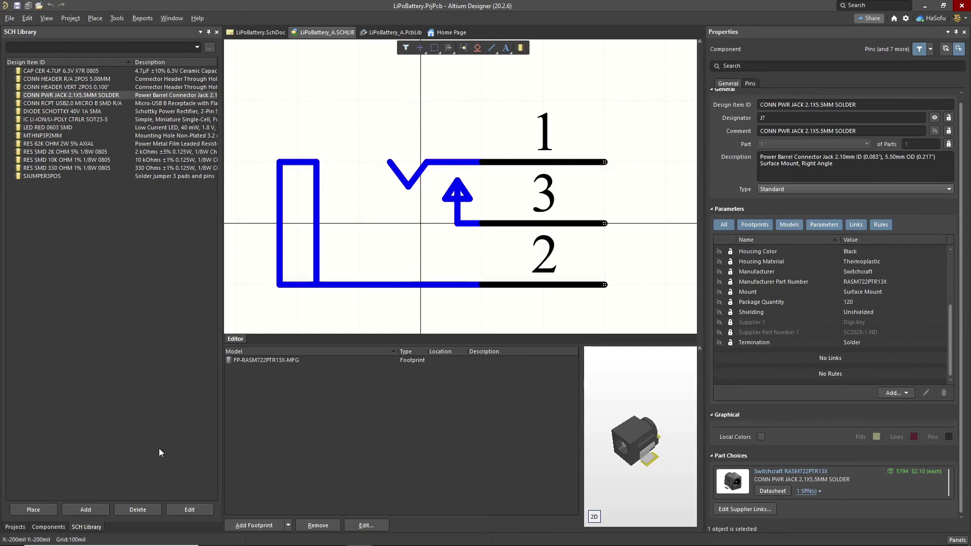
{"action": "right_click", "coordinate": [309, 32]}
{"action": "left_click", "coordinate": [317, 38]}
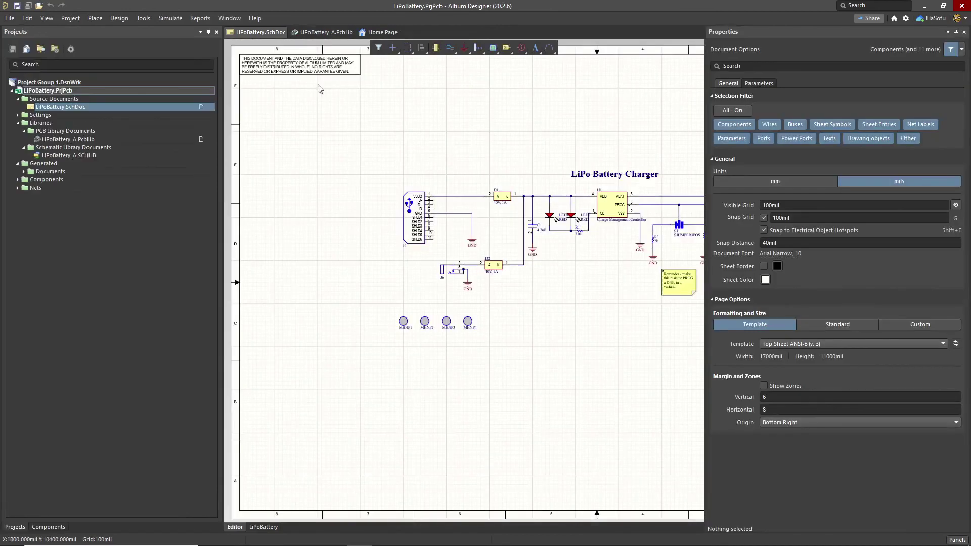
Examine the LiPo Battery Charger schematic from the input connectors to the output headers, with the Properties area narrowed to show more of the sheet.
{"action": "scroll", "coordinate": [359, 137], "scroll_direction": "down", "scroll_amount": 1, "text": "ctrl"}
{"action": "right_click_drag", "start_coordinate": [503, 130], "coordinate": [429, 137]}
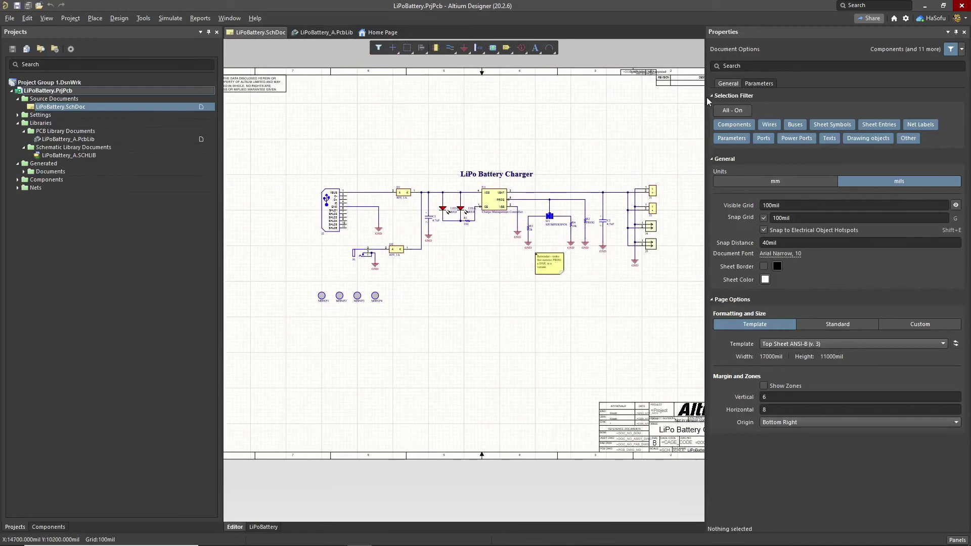
{"action": "left_click_drag", "start_coordinate": [705, 97], "coordinate": [788, 97]}
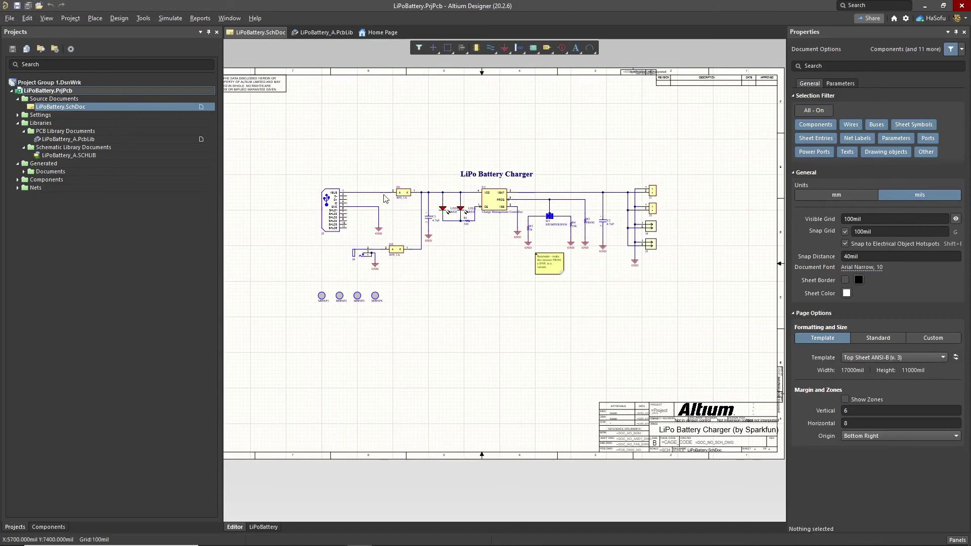
{"action": "scroll", "coordinate": [498, 215], "scroll_direction": "up", "scroll_amount": 1, "text": "ctrl"}
{"action": "scroll", "coordinate": [500, 217], "scroll_direction": "up", "scroll_amount": 2, "text": "ctrl"}
{"action": "right_click_drag", "start_coordinate": [617, 130], "coordinate": [430, 98]}
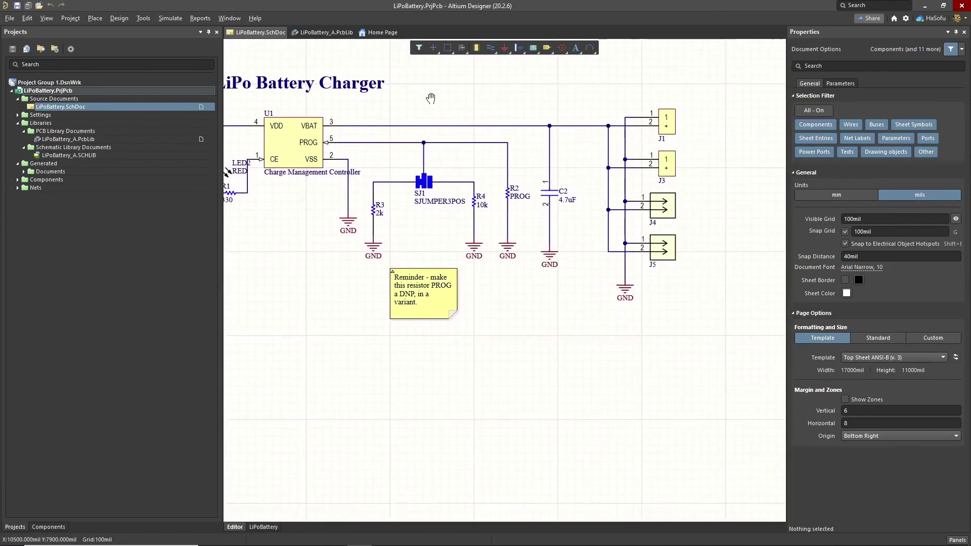
{"action": "right_click_drag", "start_coordinate": [489, 94], "coordinate": [659, 91]}
{"action": "right_click_drag", "start_coordinate": [332, 303], "coordinate": [553, 282]}
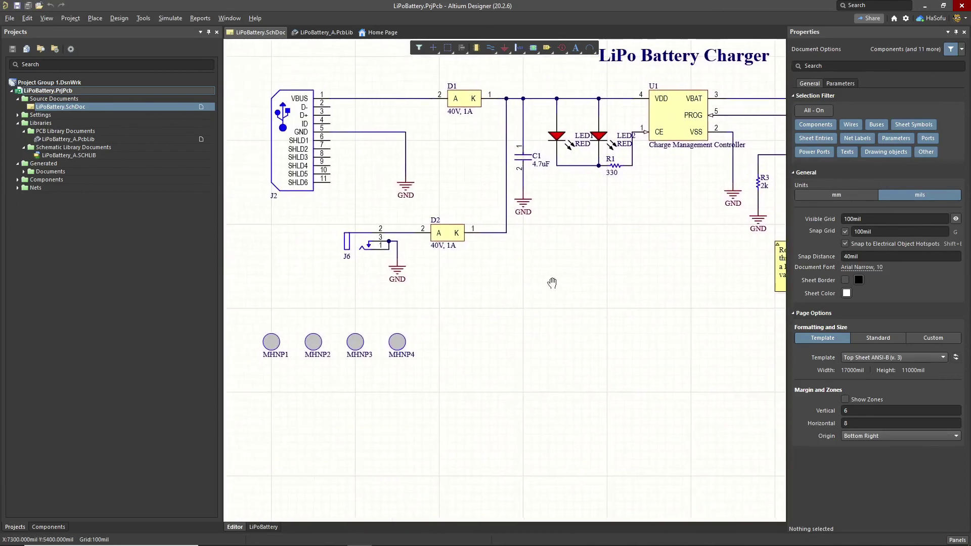
{"action": "scroll", "coordinate": [461, 294], "scroll_direction": "down", "scroll_amount": 4, "text": "ctrl"}
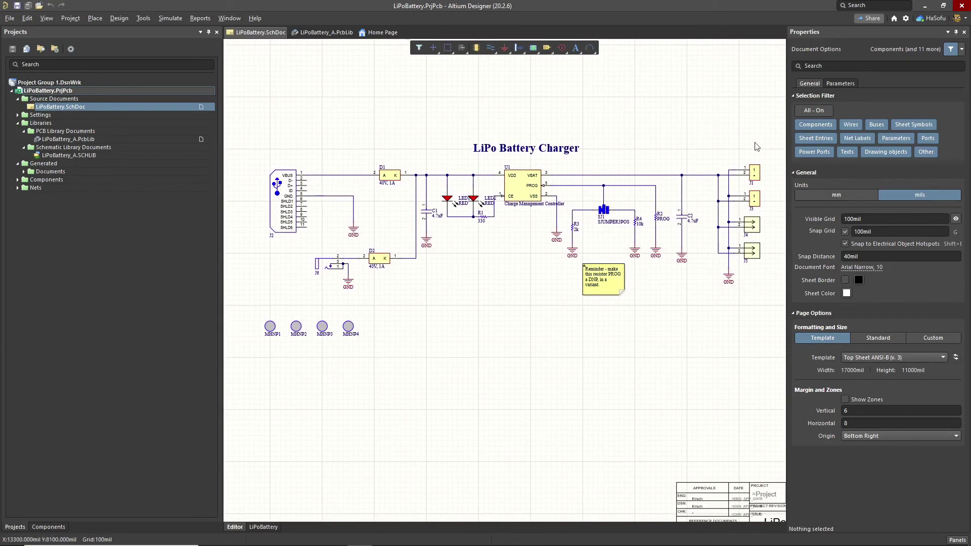
Show the Components library and place one RES 62K OHM 2W 5% AXIAL resistor in the empty area below the charger circuit.
{"action": "left_click", "coordinate": [960, 540]}
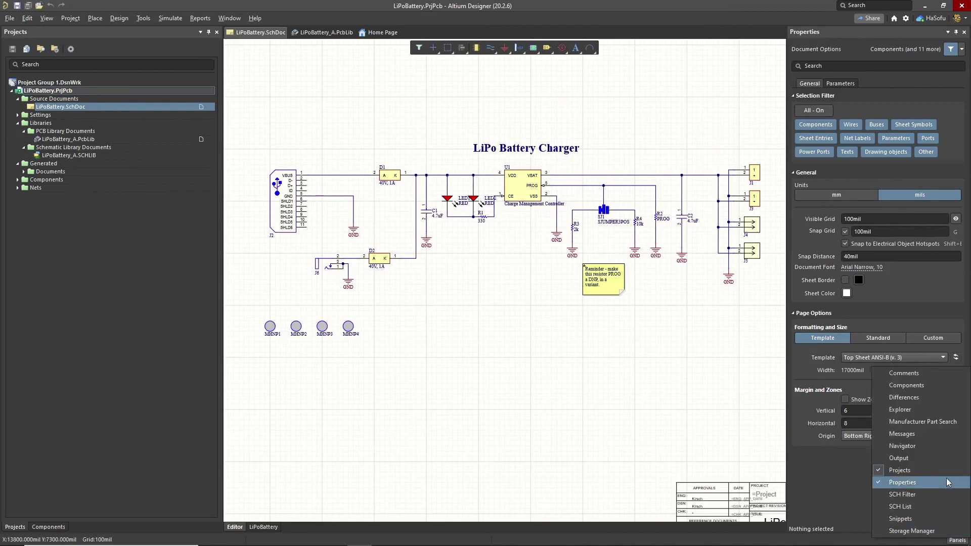
{"action": "left_click", "coordinate": [929, 385]}
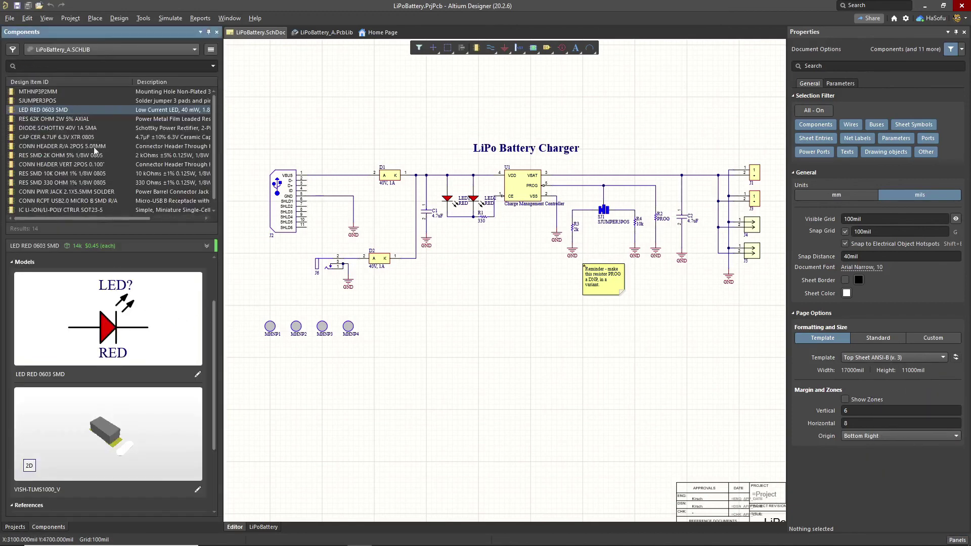
{"action": "left_click", "coordinate": [68, 121]}
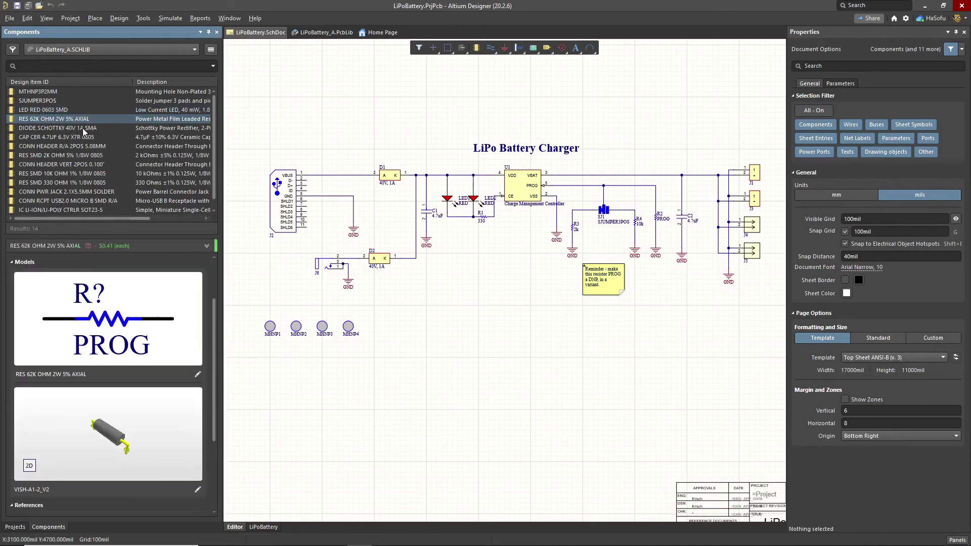
{"action": "double_click", "coordinate": [82, 120]}
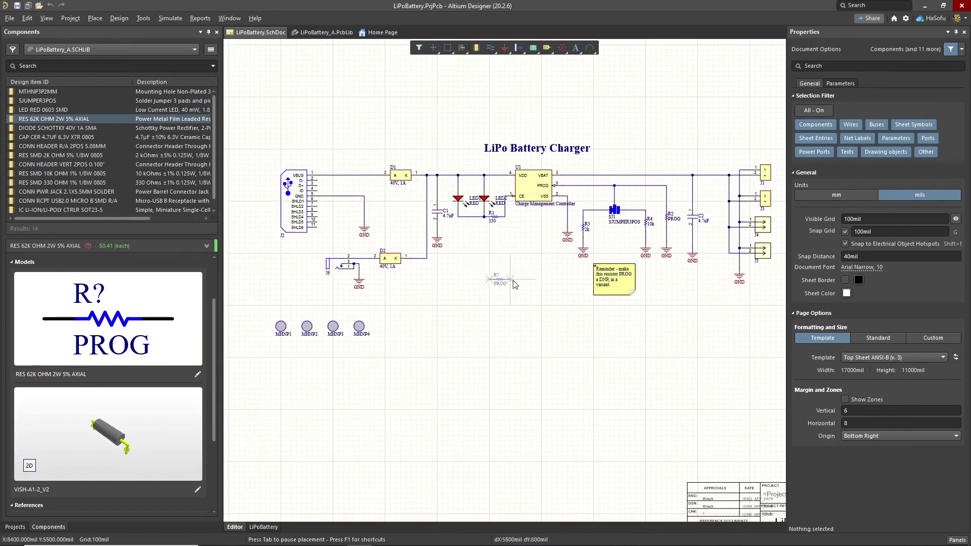
{"action": "left_click", "coordinate": [483, 309]}
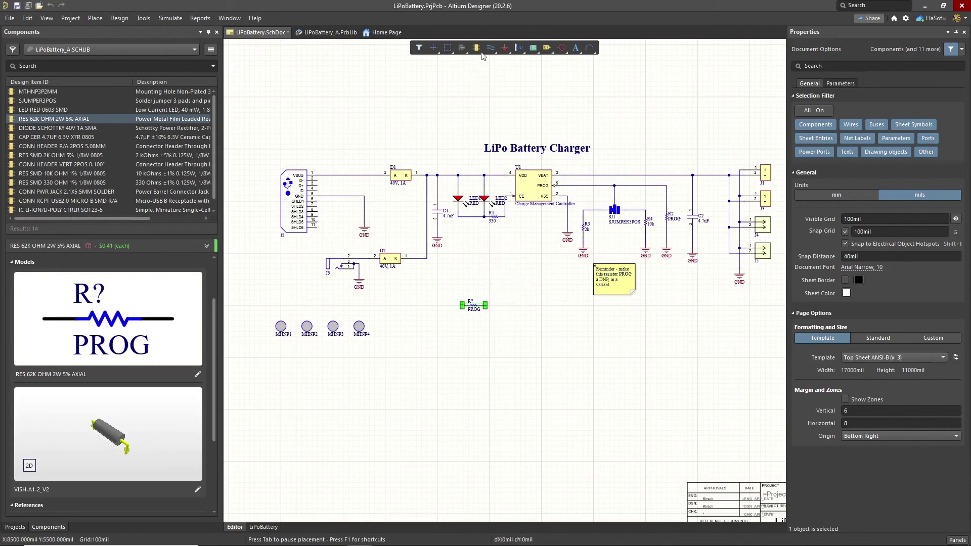
{"action": "key", "text": "Escape"}
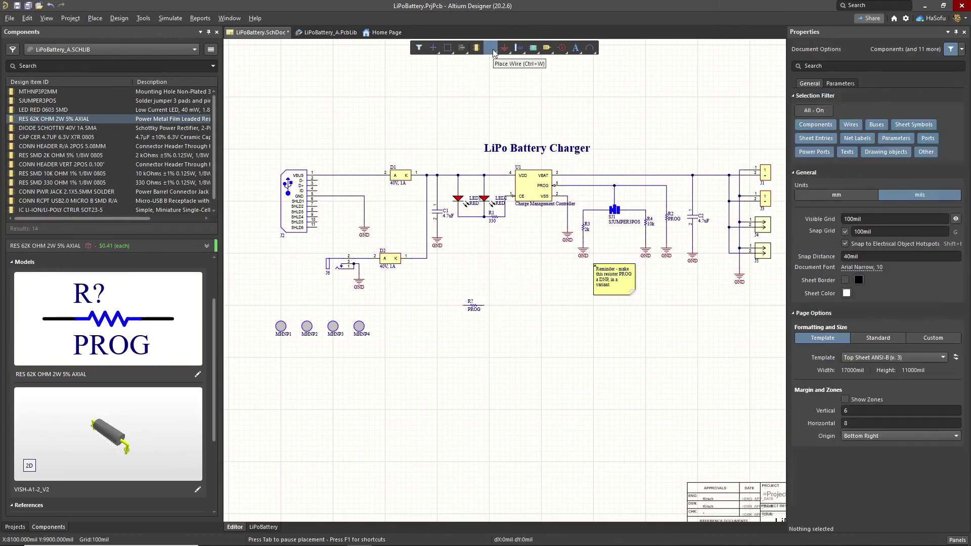
Draw a short horizontal wire outward from the right pin of the newly placed PROG resistor.
{"action": "left_click", "coordinate": [490, 48]}
{"action": "left_click", "coordinate": [484, 306]}
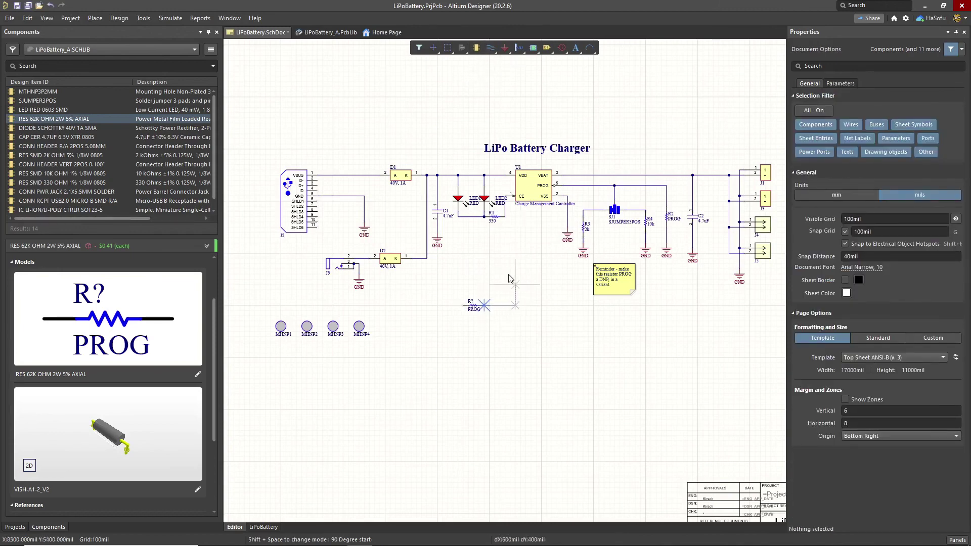
{"action": "left_click", "coordinate": [510, 273]}
{"action": "key", "text": "shift+space"}
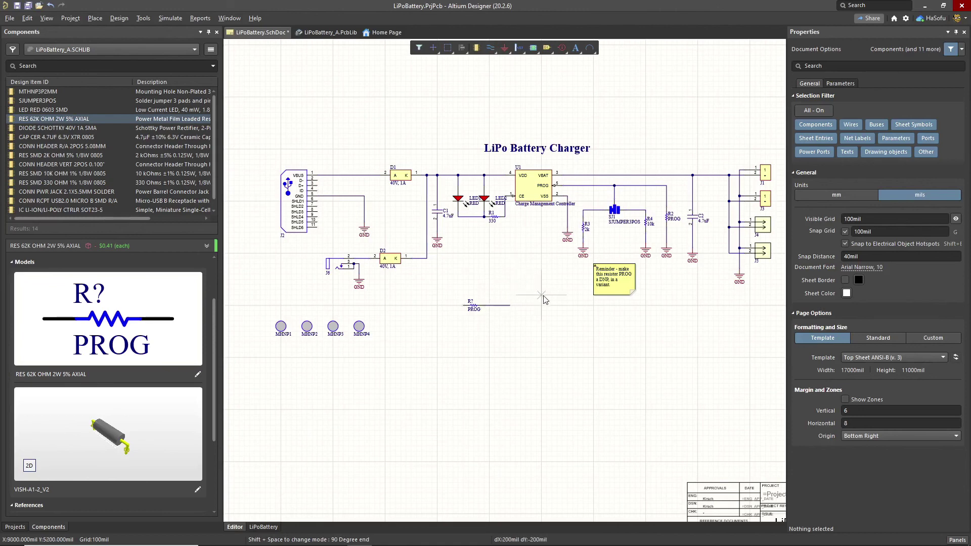
{"action": "key", "text": "Escape"}
{"action": "key", "text": "Escape"}
Delete the unconnected PROG resistor below the circuit together with its wire.
{"action": "left_click", "coordinate": [494, 302]}
{"action": "left_click", "coordinate": [480, 297]}
{"action": "left_click_drag", "start_coordinate": [445, 287], "coordinate": [547, 327]}
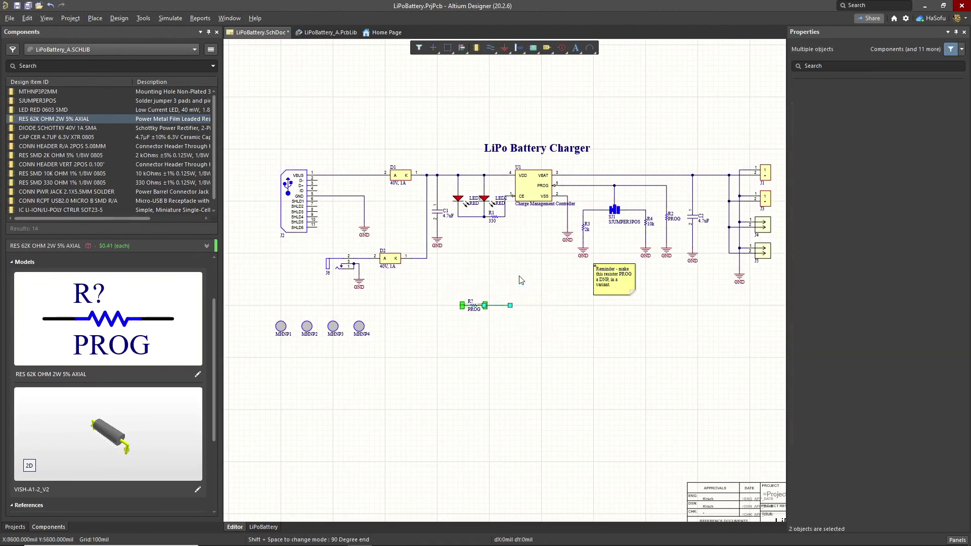
{"action": "key", "text": "Delete"}
Save the LiPoBattery.SchDoc schematic document.
{"action": "scroll", "coordinate": [521, 280], "scroll_direction": "down", "scroll_amount": 1, "text": "ctrl"}
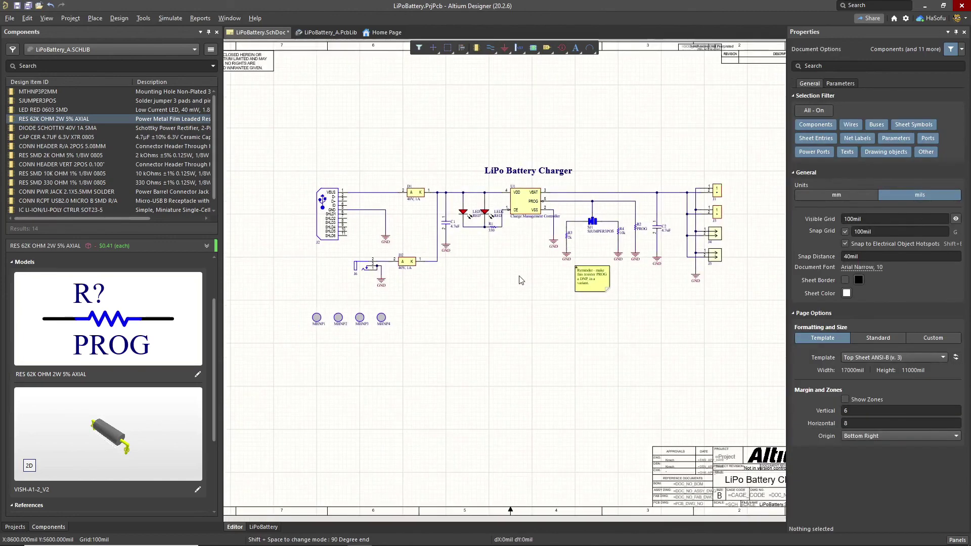
{"action": "right_click", "coordinate": [275, 33]}
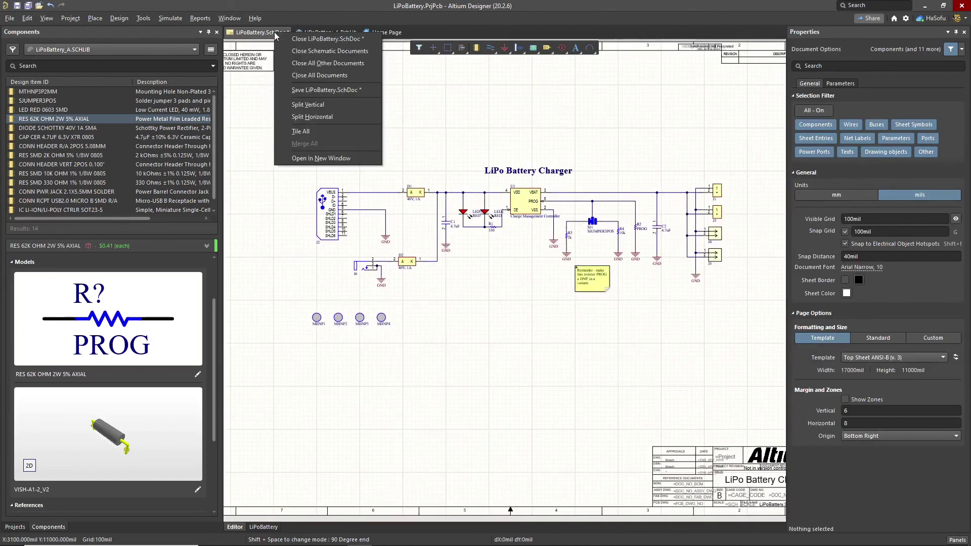
{"action": "left_click", "coordinate": [308, 91]}
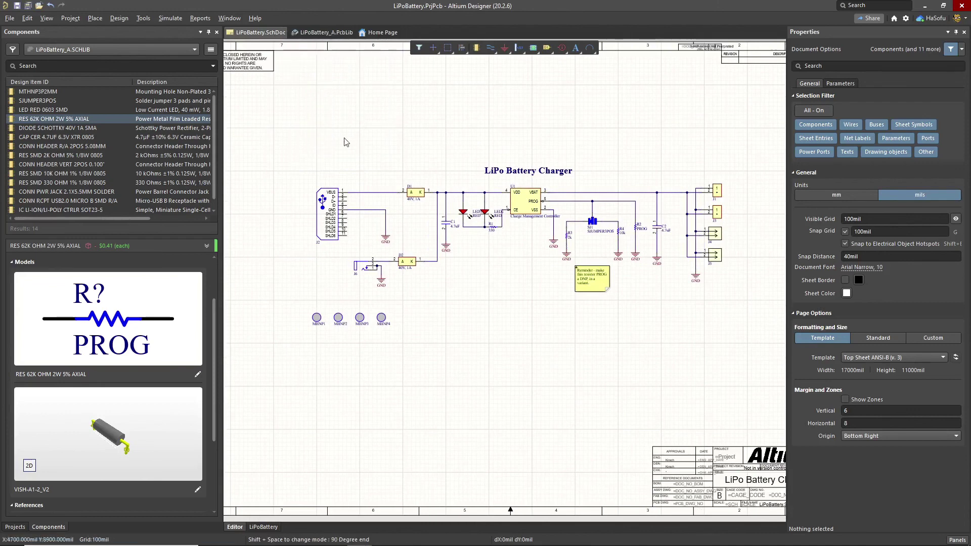